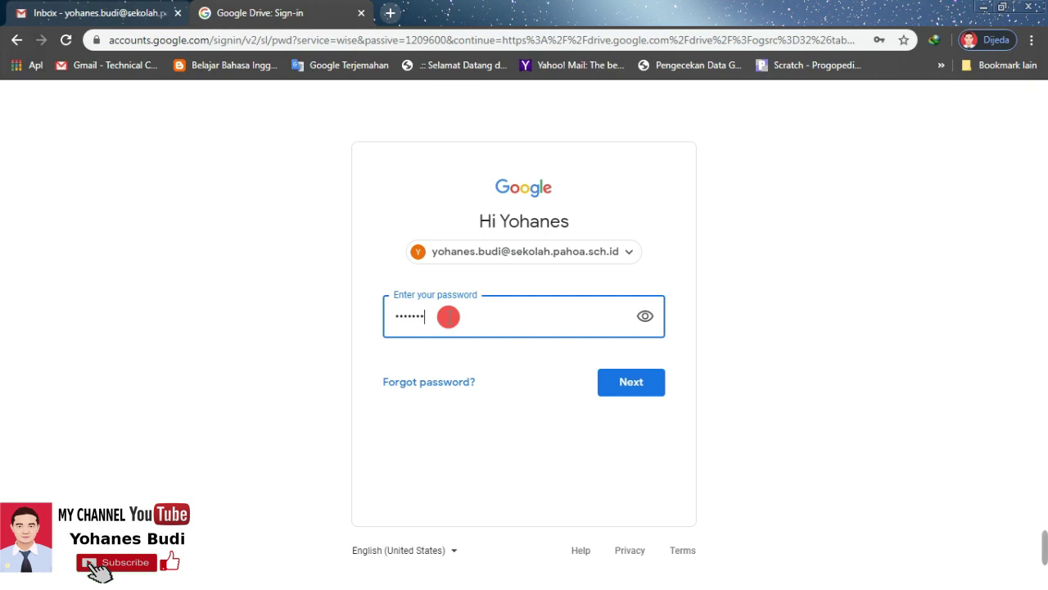
- Submit the account password to sign in to Google Drive
key(Return)
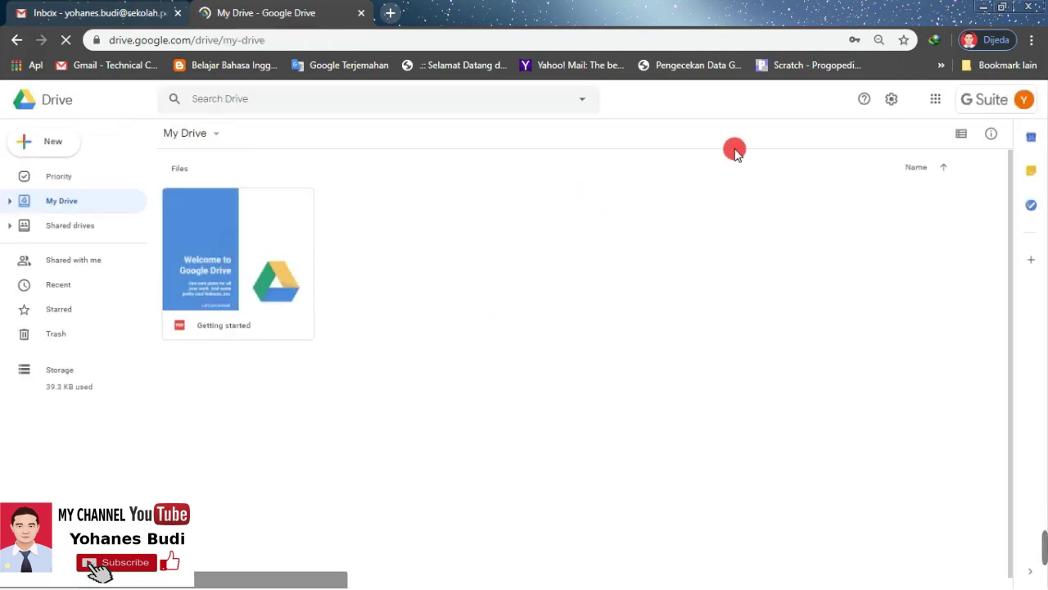
- Look through the list of available Google apps from Drive, then close it
click(936, 99)
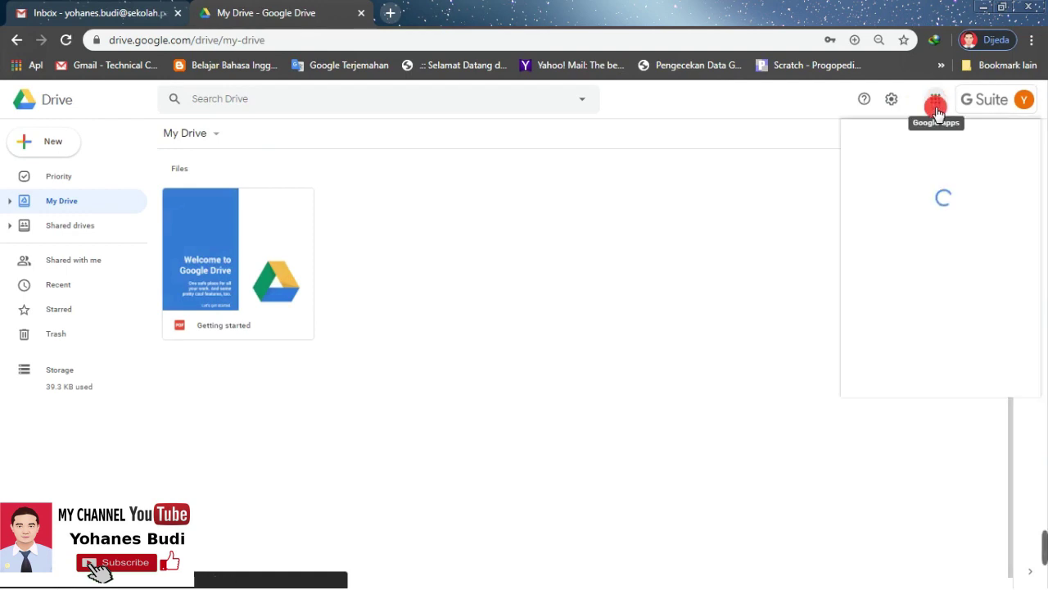
click(940, 157)
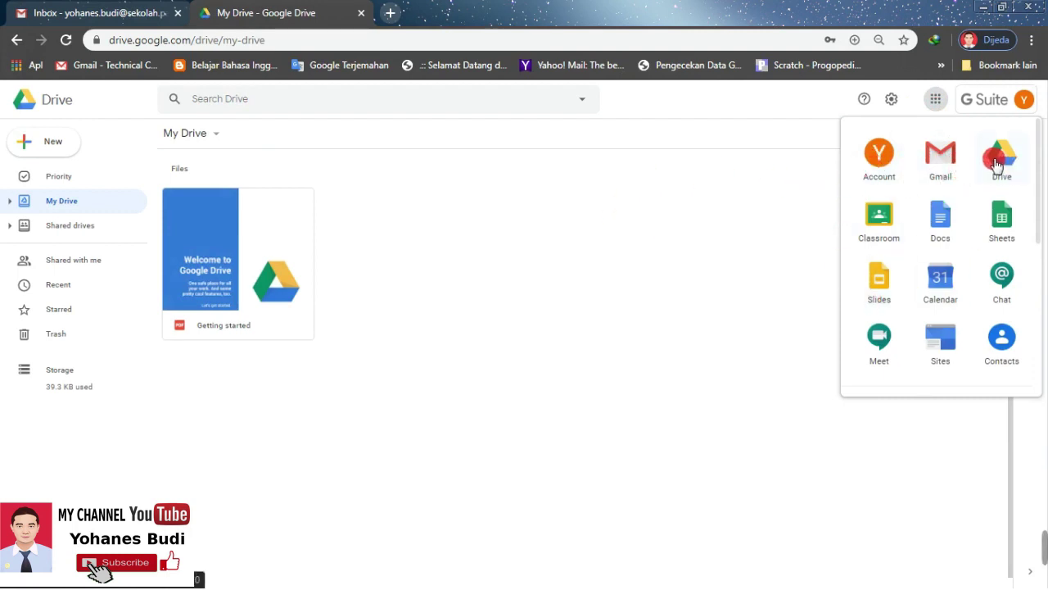
scroll(950, 235, down, 3)
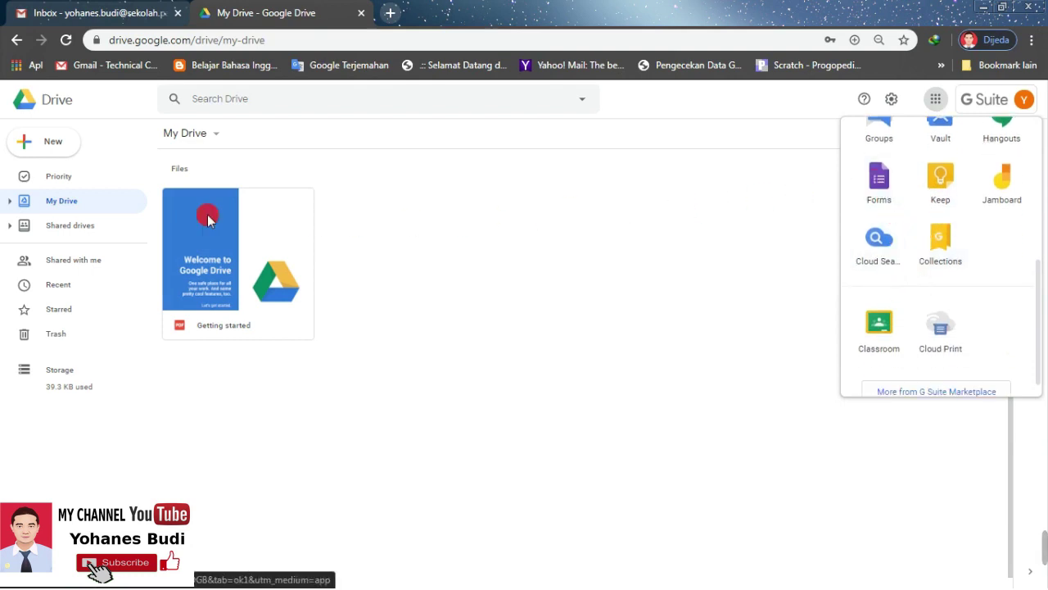
click(649, 204)
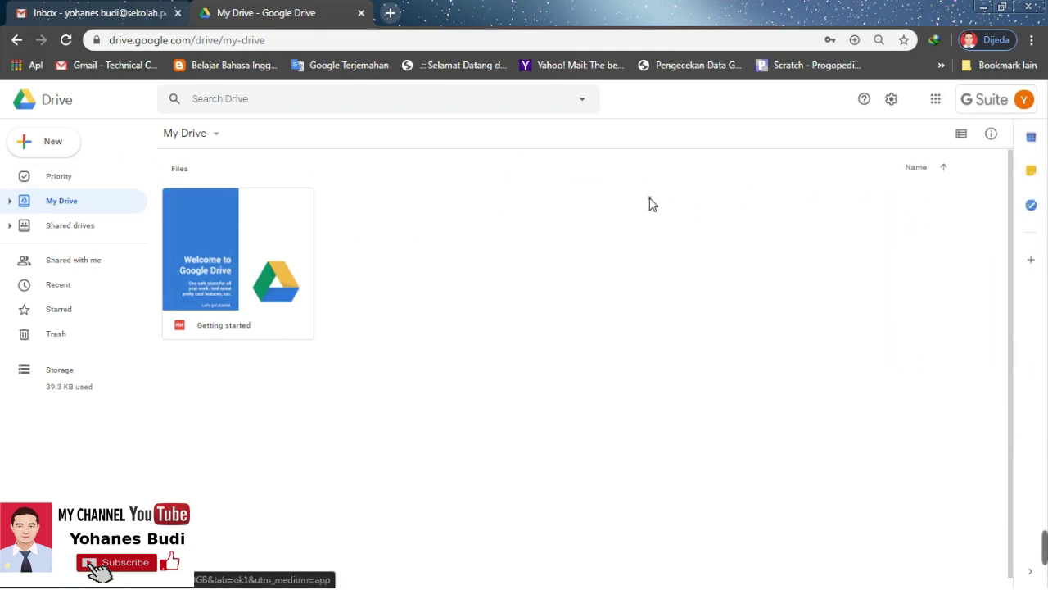
click(53, 151)
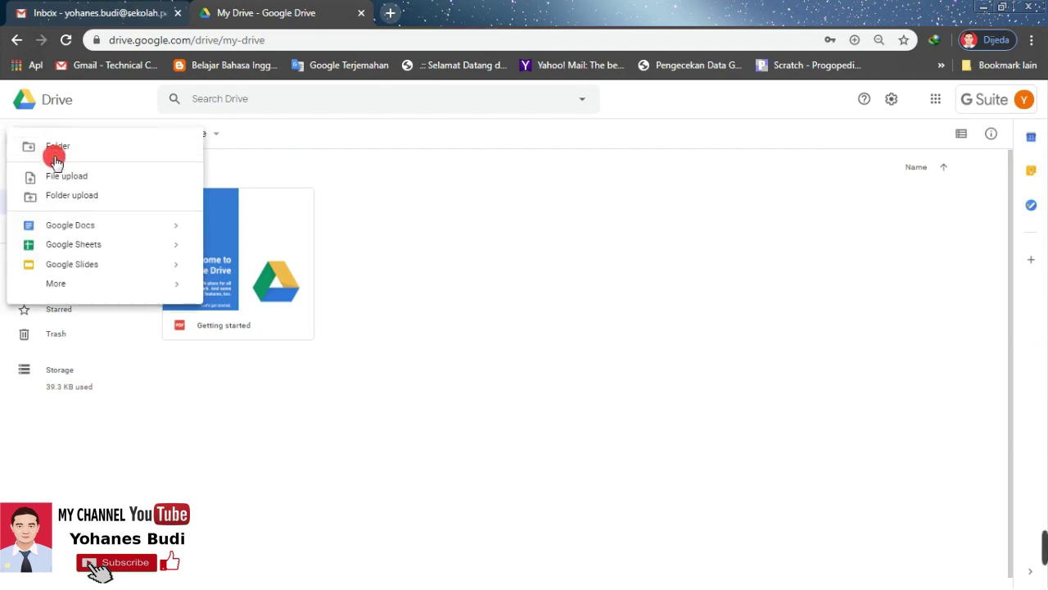
mouse_move(115, 289)
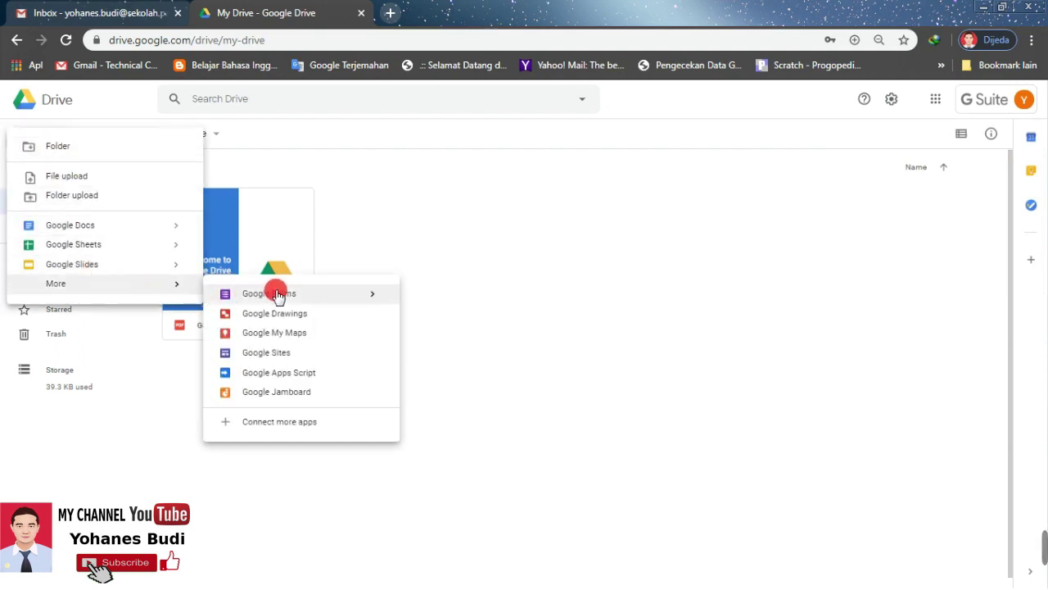
click(335, 301)
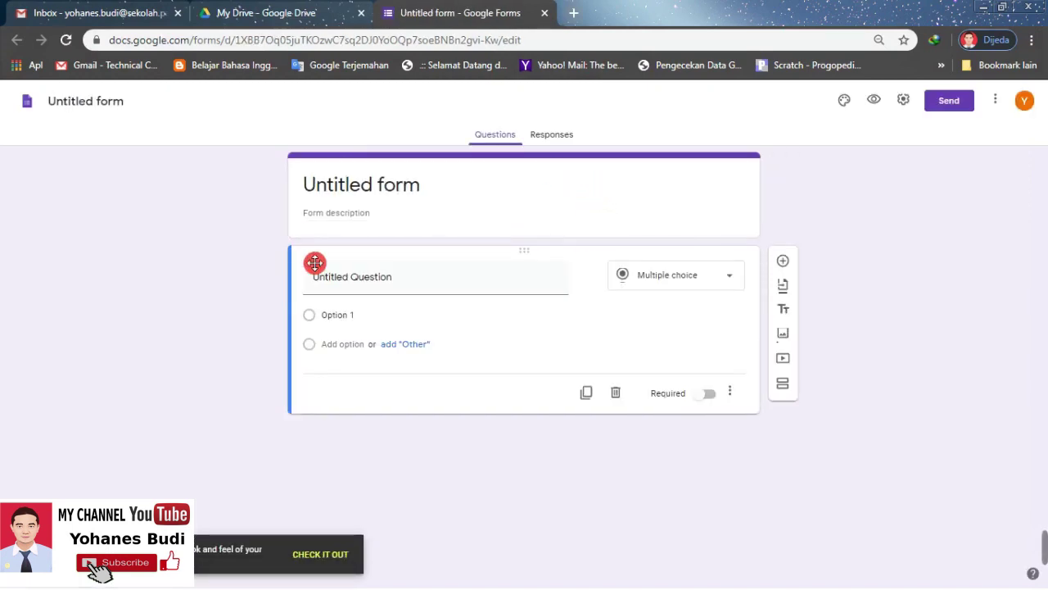
click(545, 13)
- Create a new Google Form from the Blank Quiz template in the template gallery
click(25, 147)
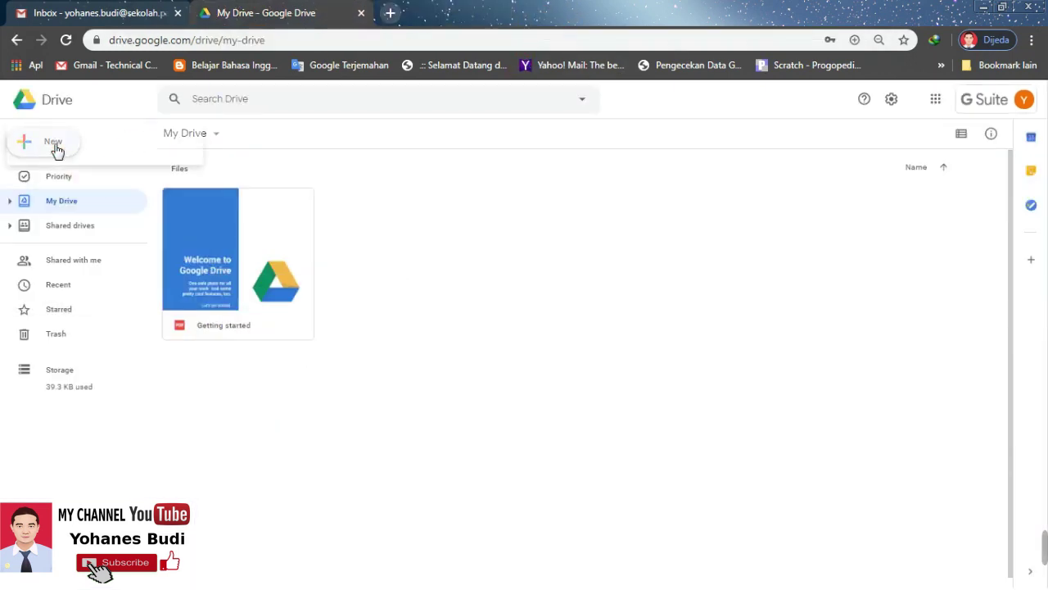
mouse_move(152, 286)
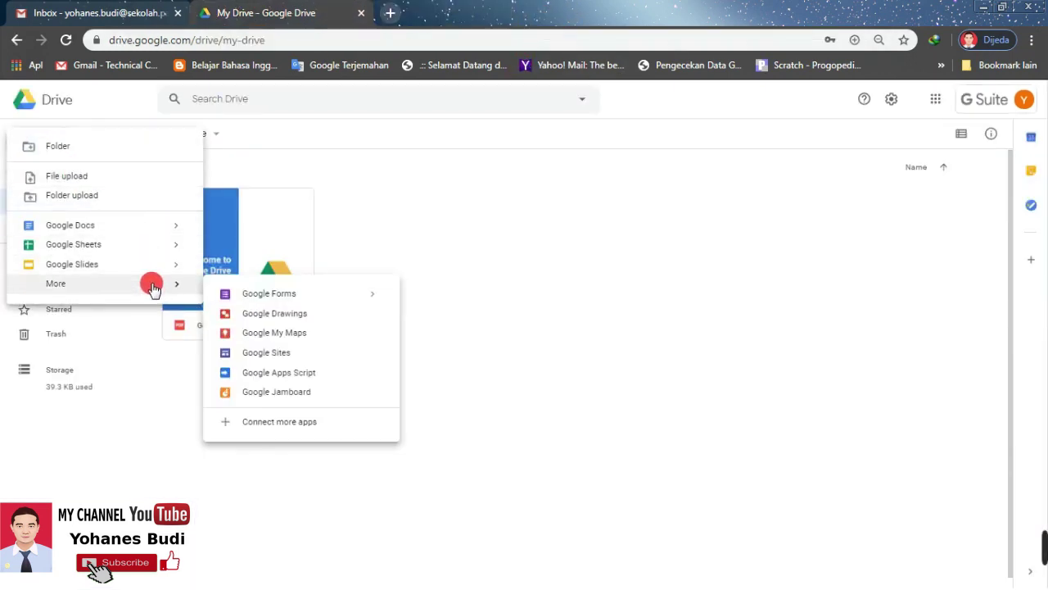
mouse_move(369, 296)
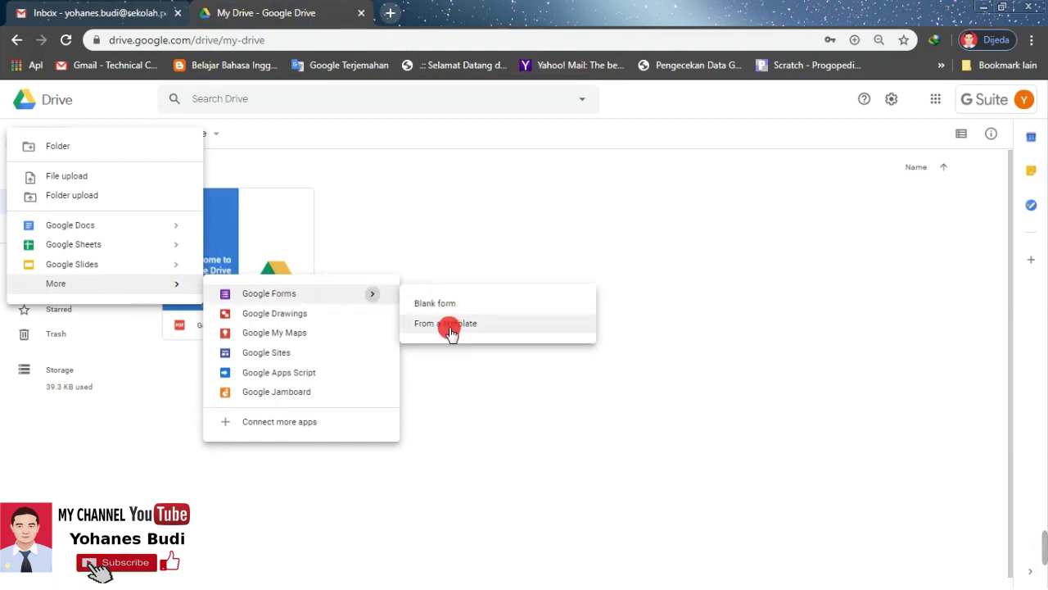
click(447, 326)
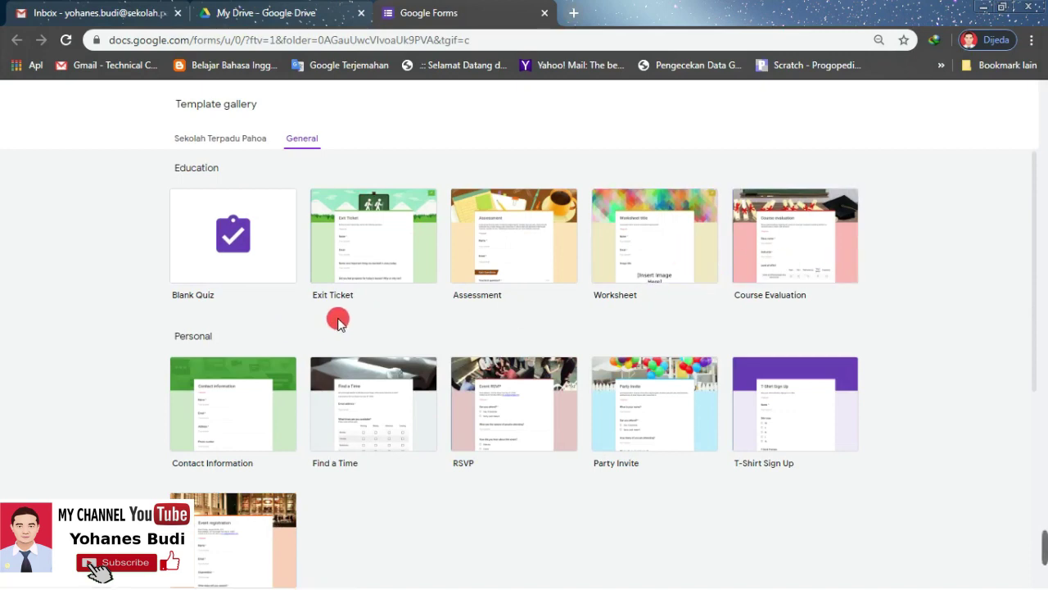
scroll(328, 363, down, 1)
scroll(456, 344, down, 3)
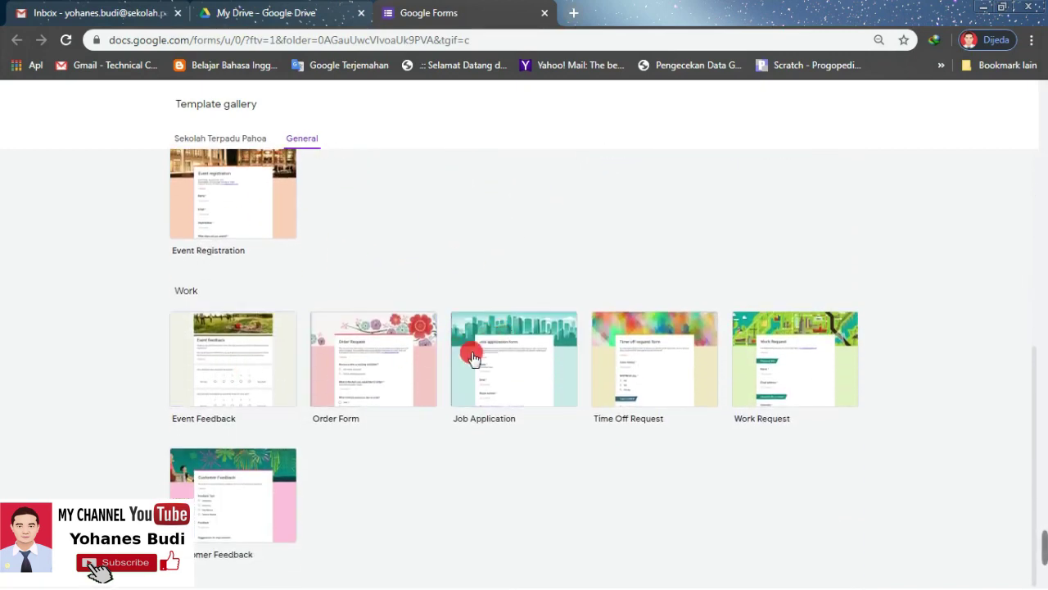
scroll(385, 344, up, 3)
scroll(394, 319, up, 1)
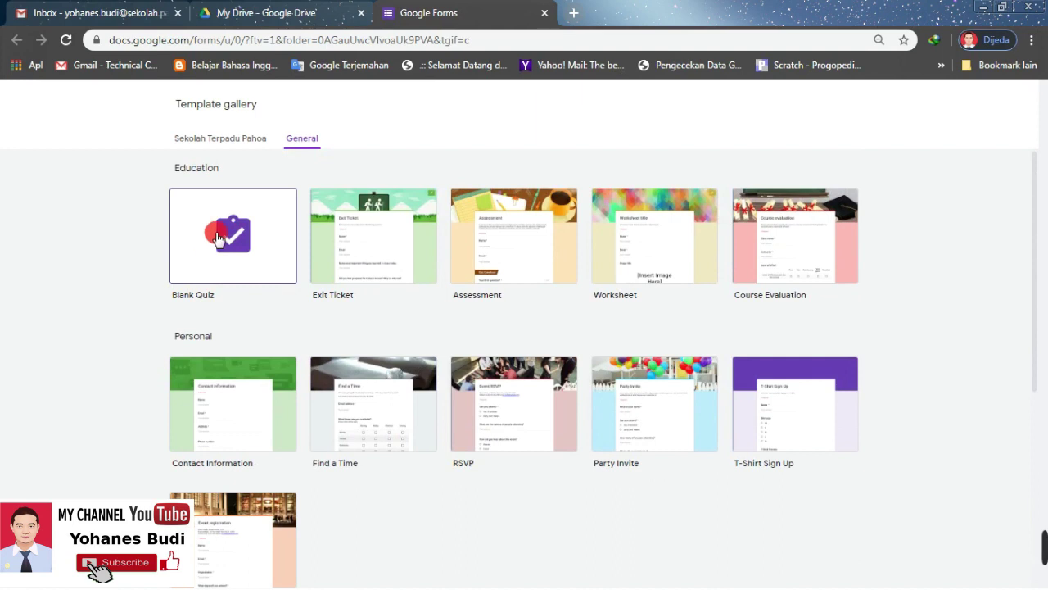
click(218, 238)
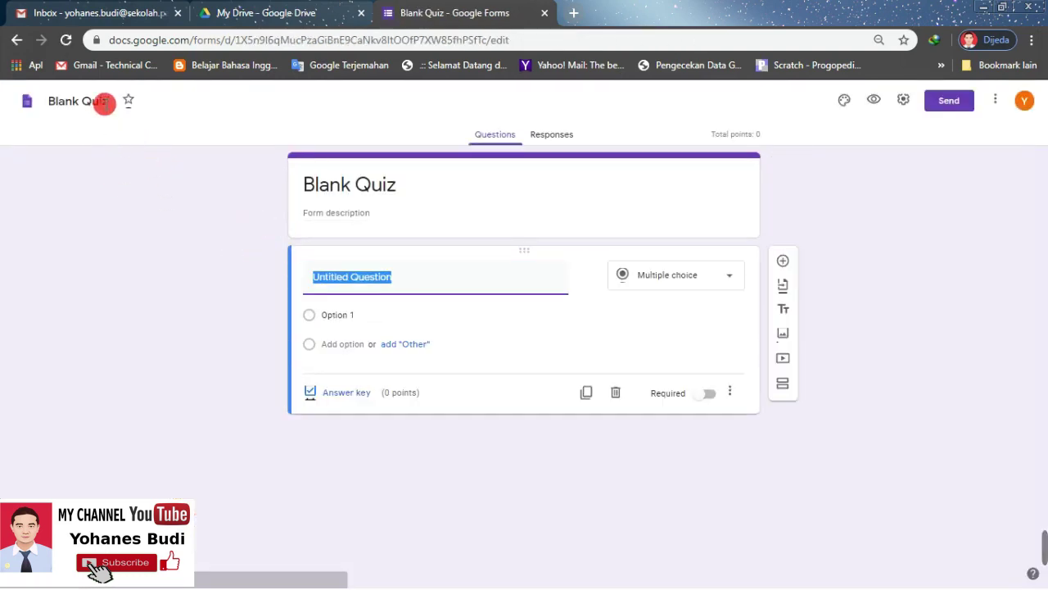
- Replace both the form's file name and its title heading with QUIZ TIK KELAS IV
click(104, 101)
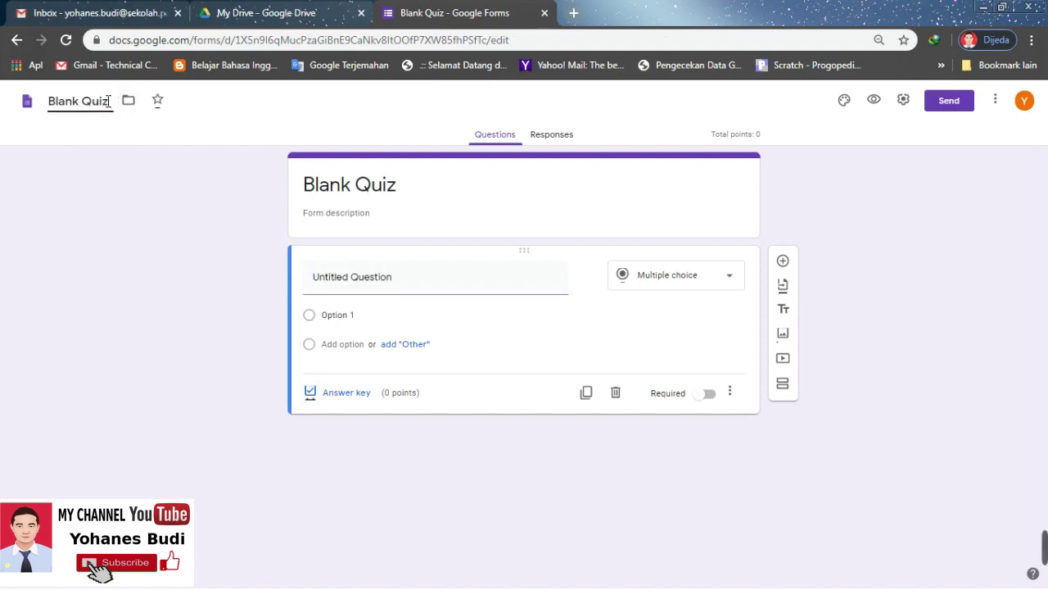
drag(105, 100, 16, 109)
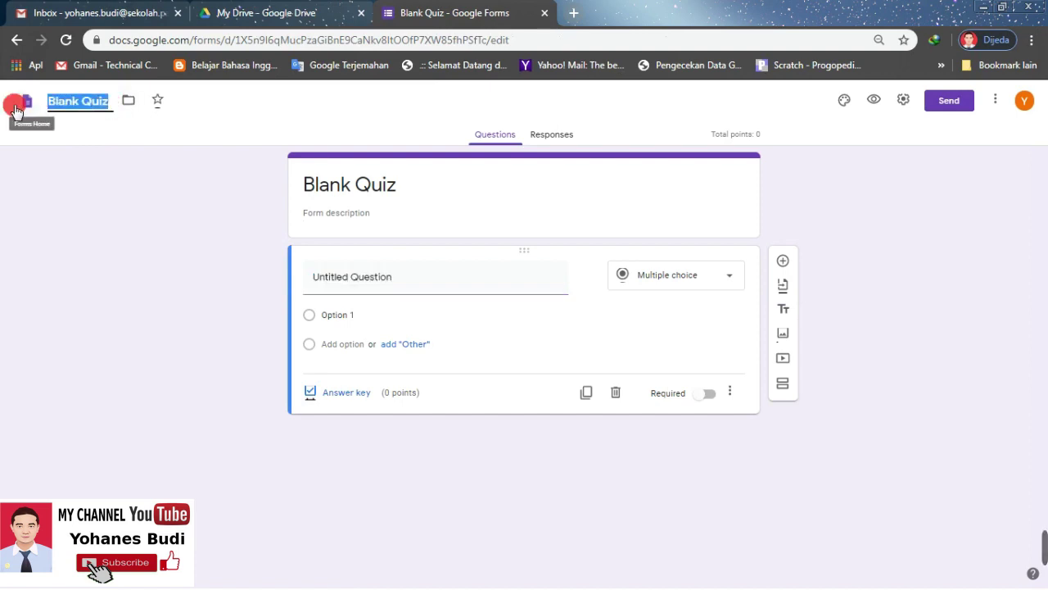
text(QUIZ TIK KELAS IV)
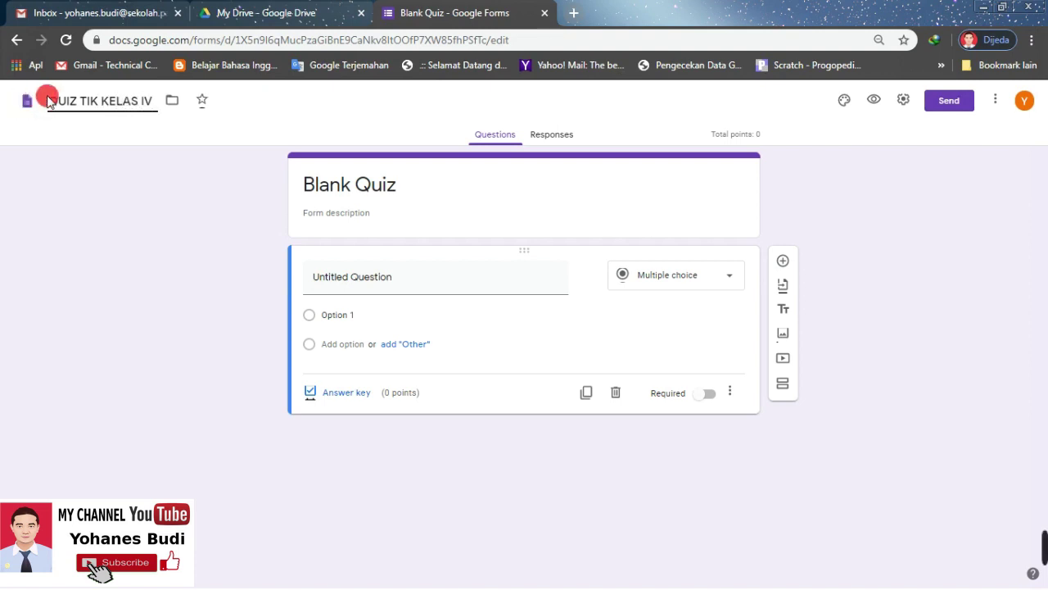
triple_click(401, 186)
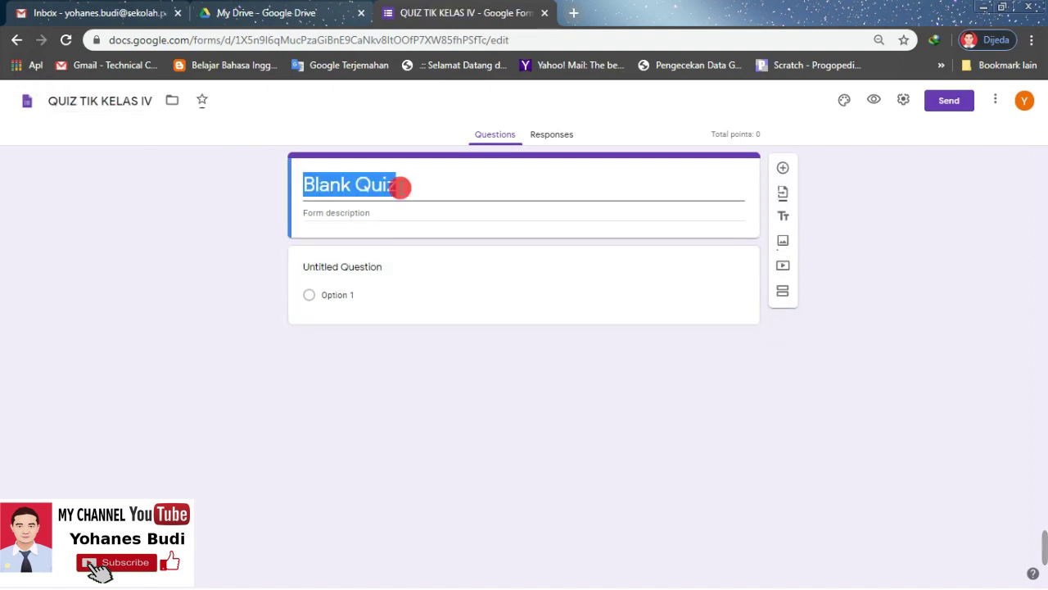
click(452, 231)
triple_click(410, 182)
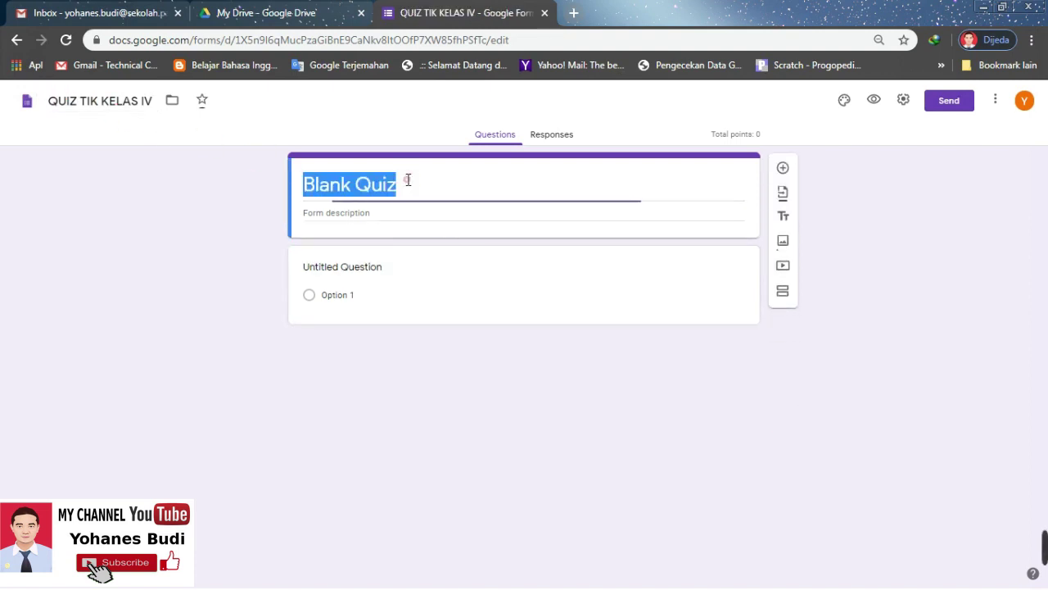
text(QUi)
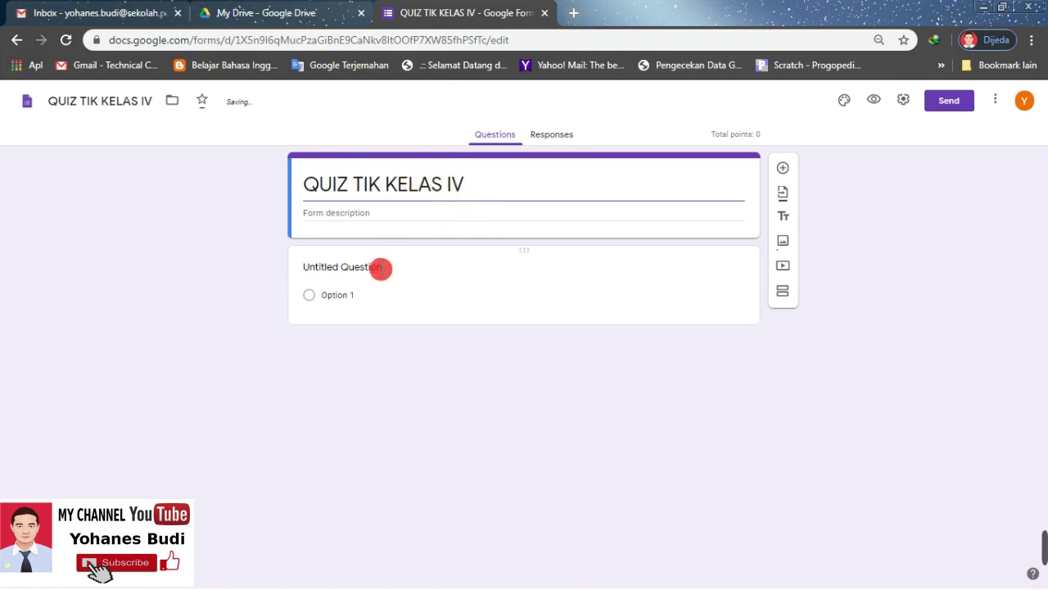
- Change the untitled first question to "Nama Lengkap" and set its answer type to Paragraph
click(381, 268)
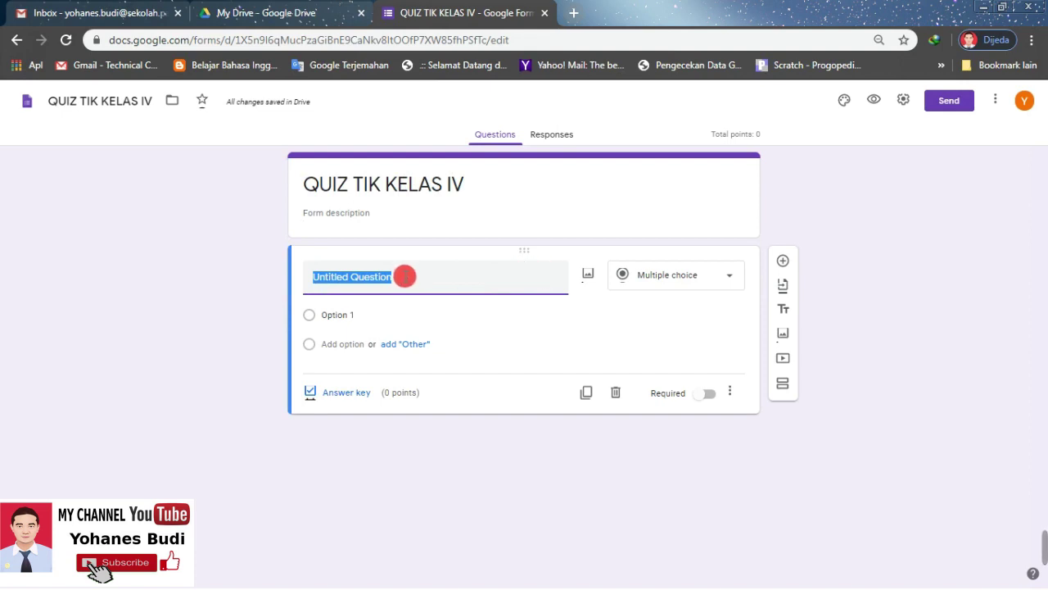
key(BackSpace)
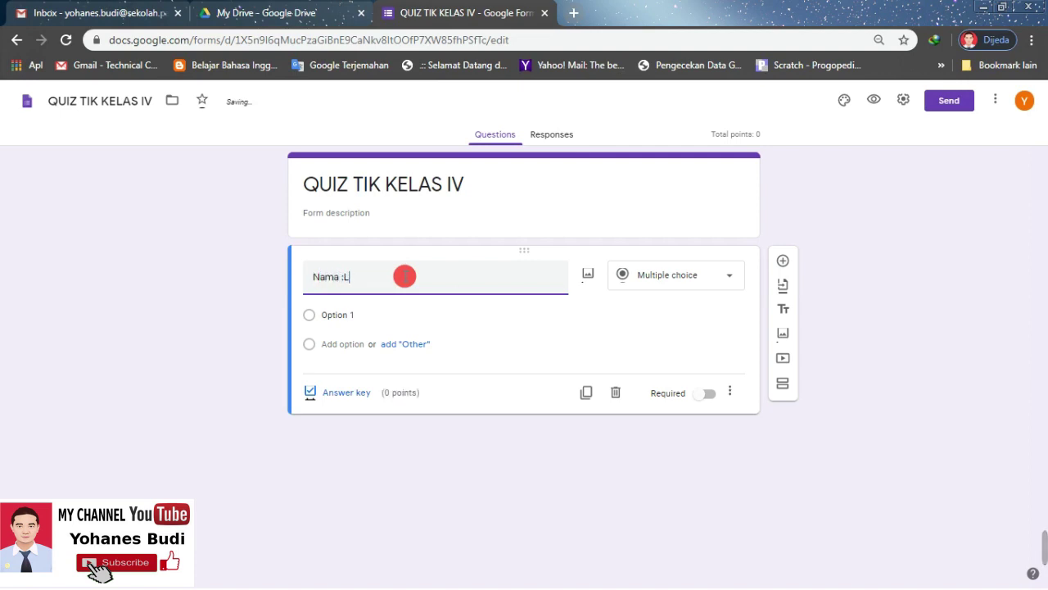
text(Nama L)
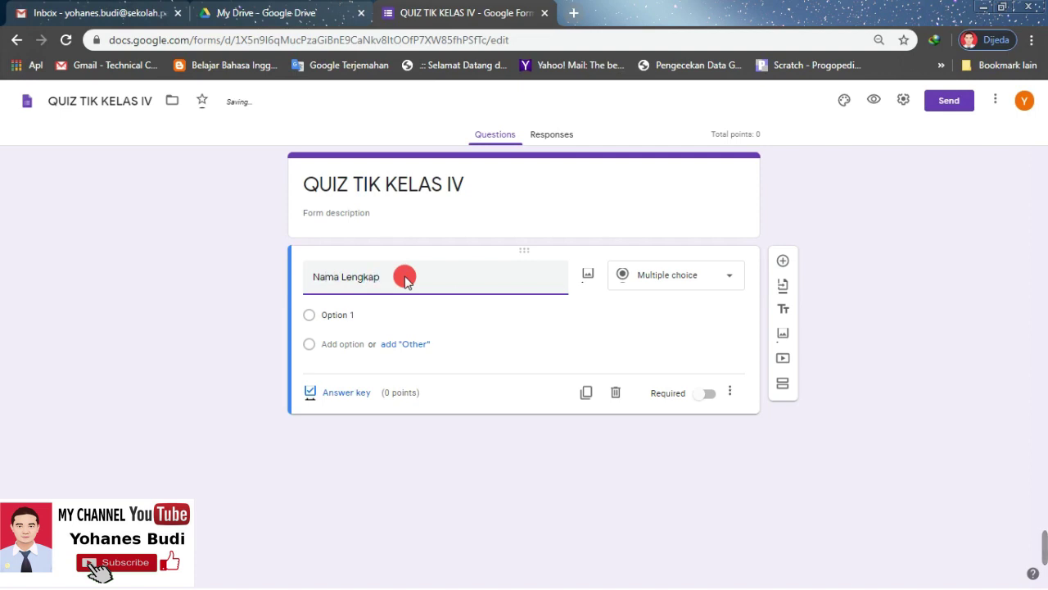
click(729, 282)
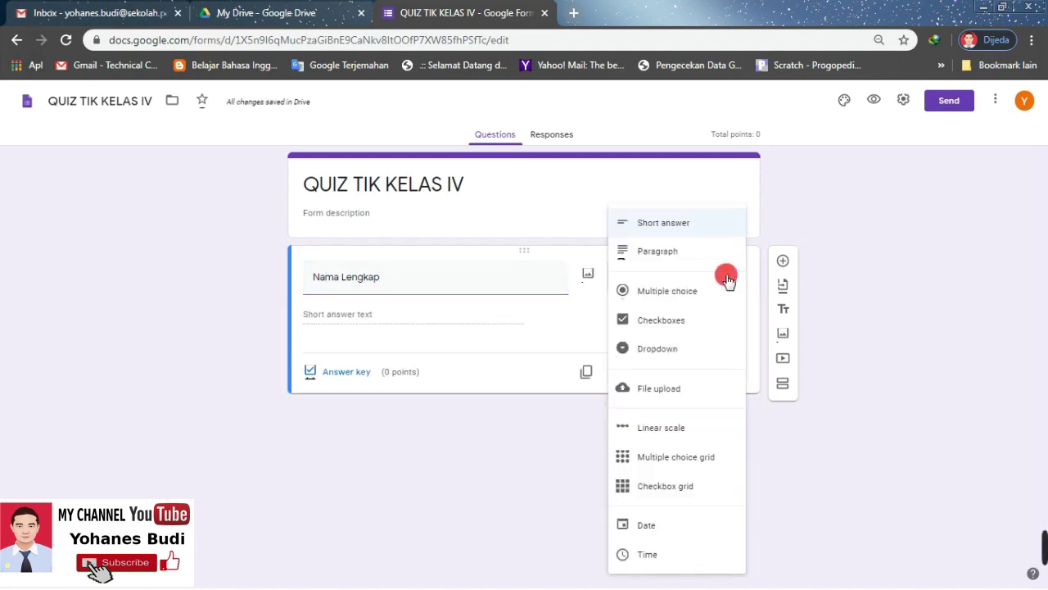
click(678, 255)
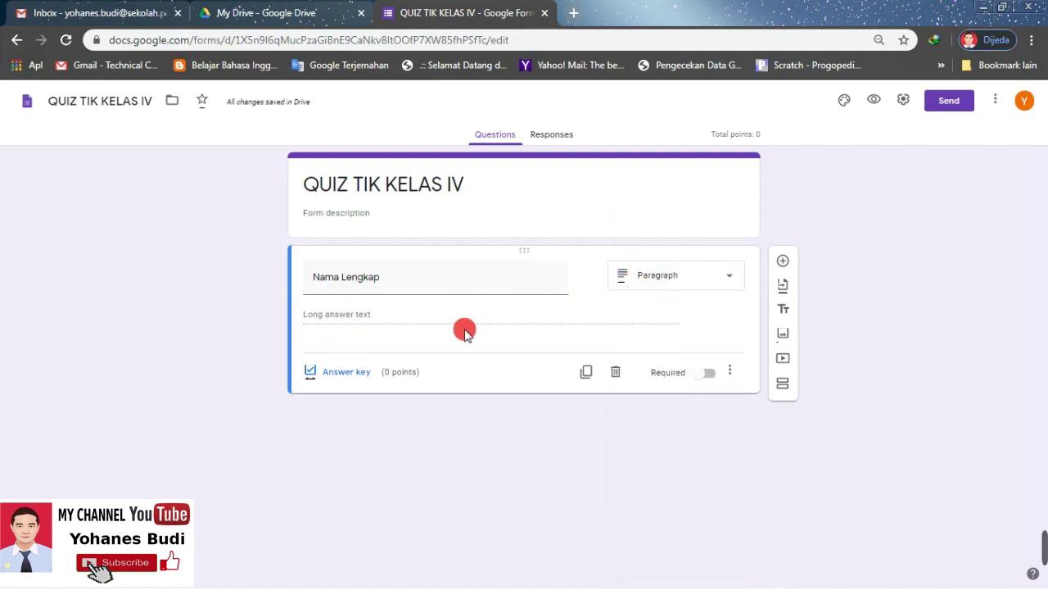
- Add a second question "Kelas" and set its answer type to Short answer
click(789, 267)
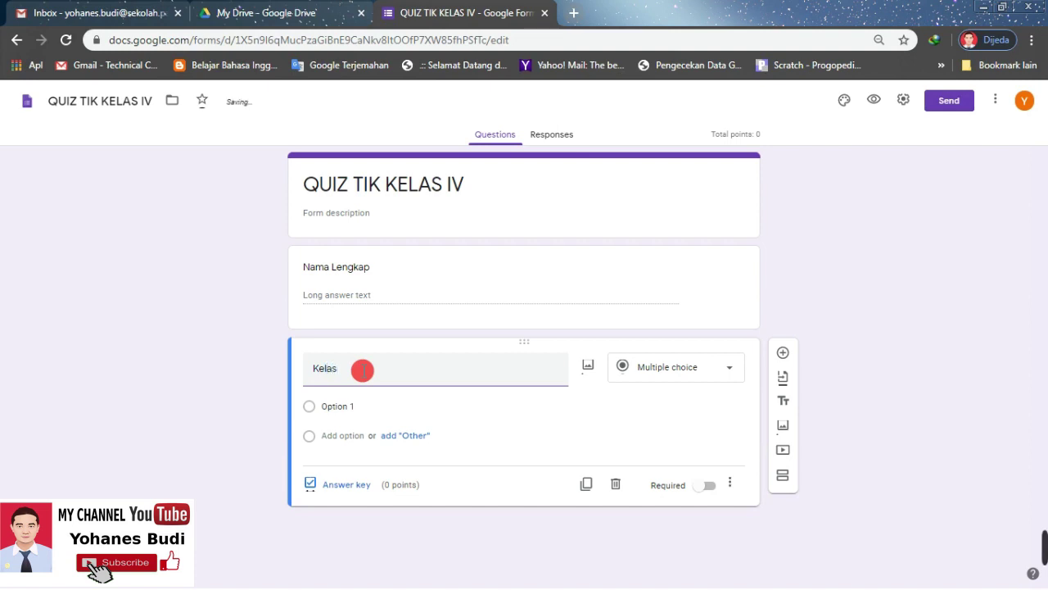
click(735, 369)
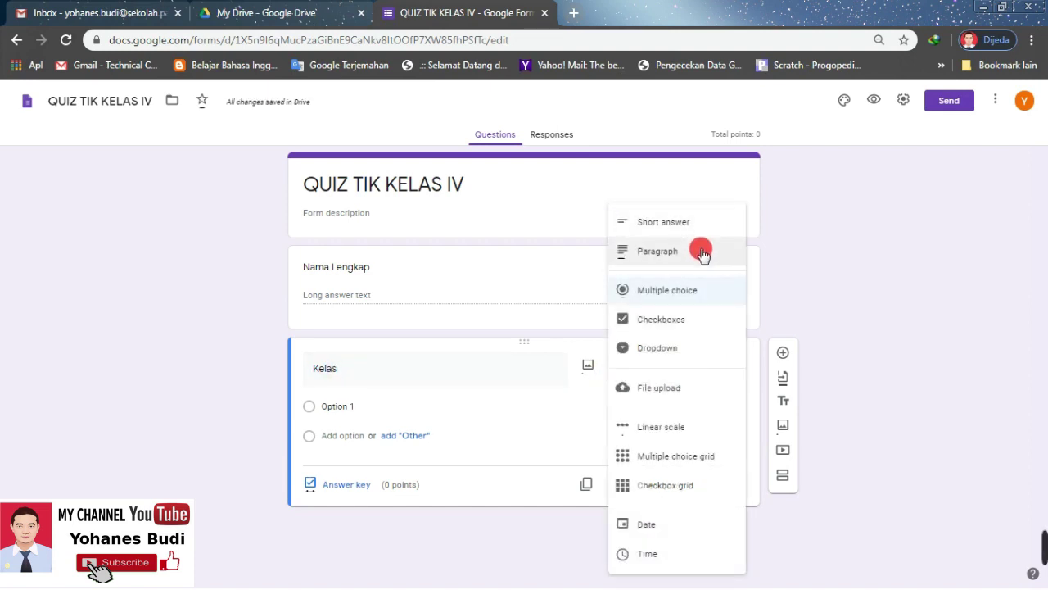
click(692, 226)
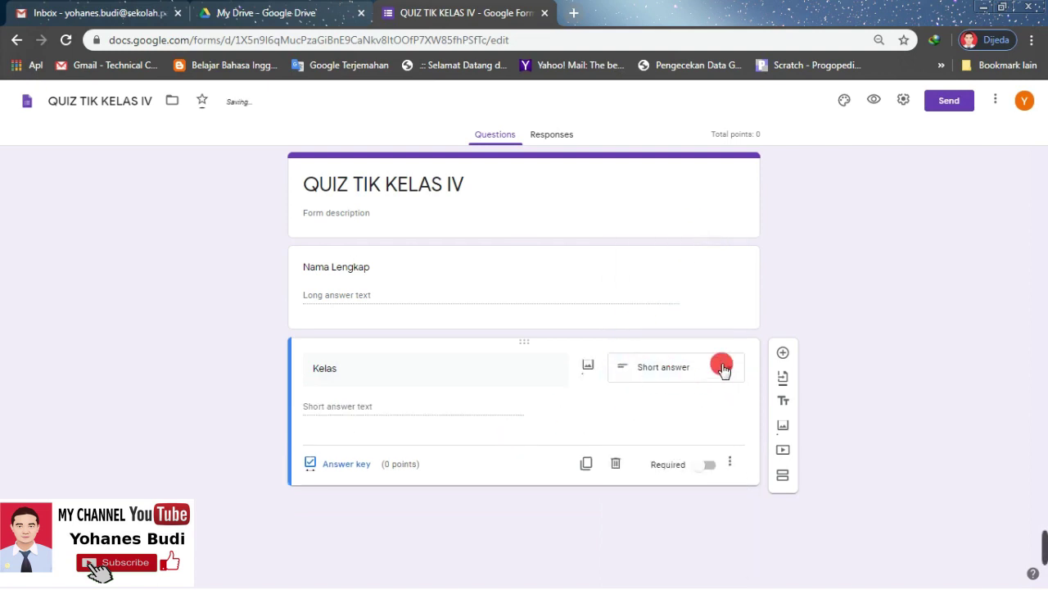
- Add a short-answer question "No. Absen" and insert an empty multiple-choice question below it
click(782, 352)
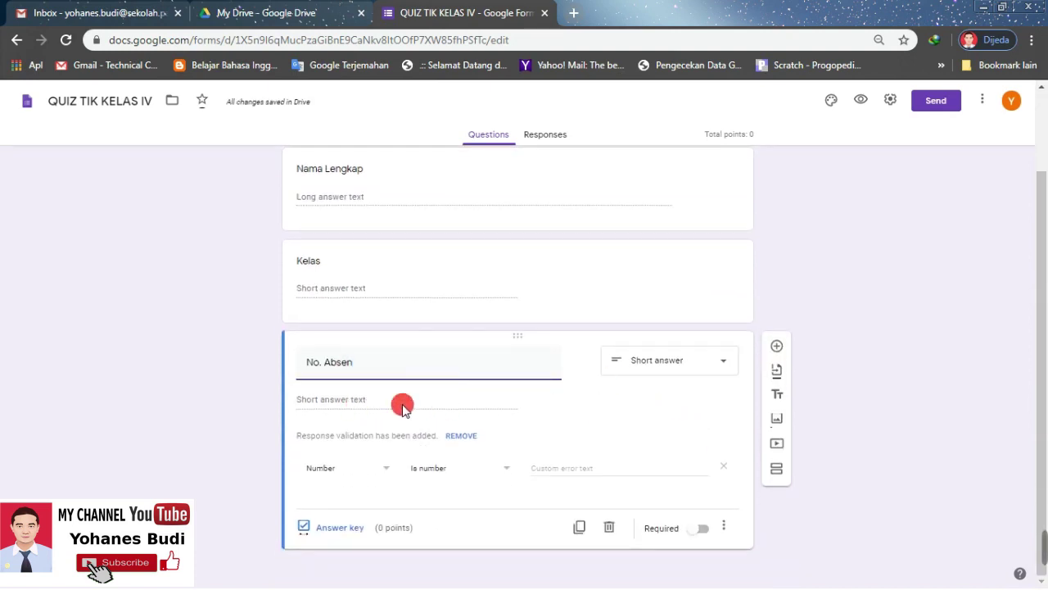
click(776, 349)
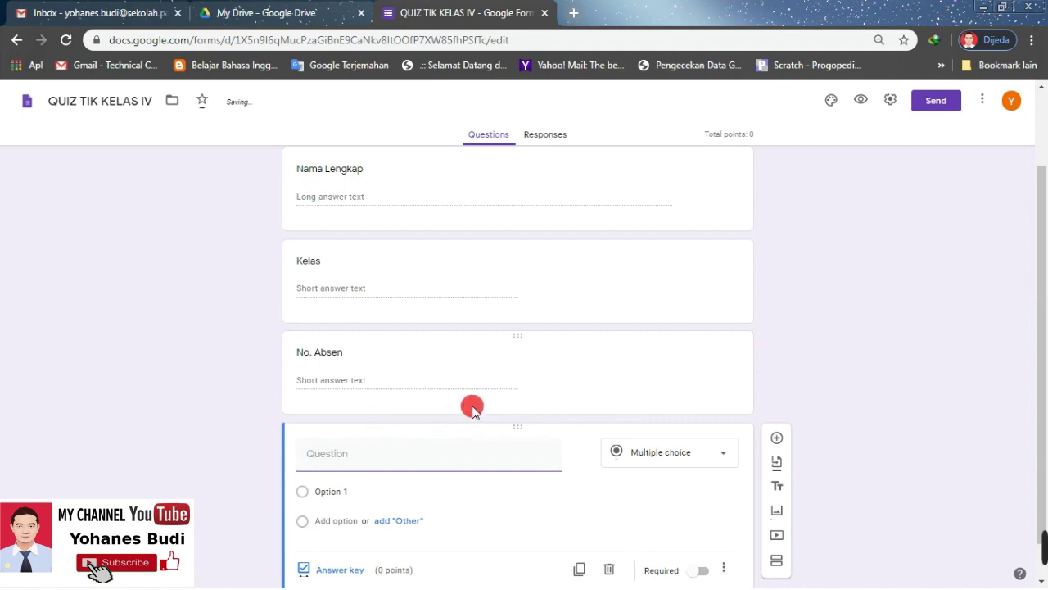
- Turn on collecting email addresses, remove the restriction to Sekolah Terpadu Pahoa users, and save the form settings
scroll(470, 366, up, 3)
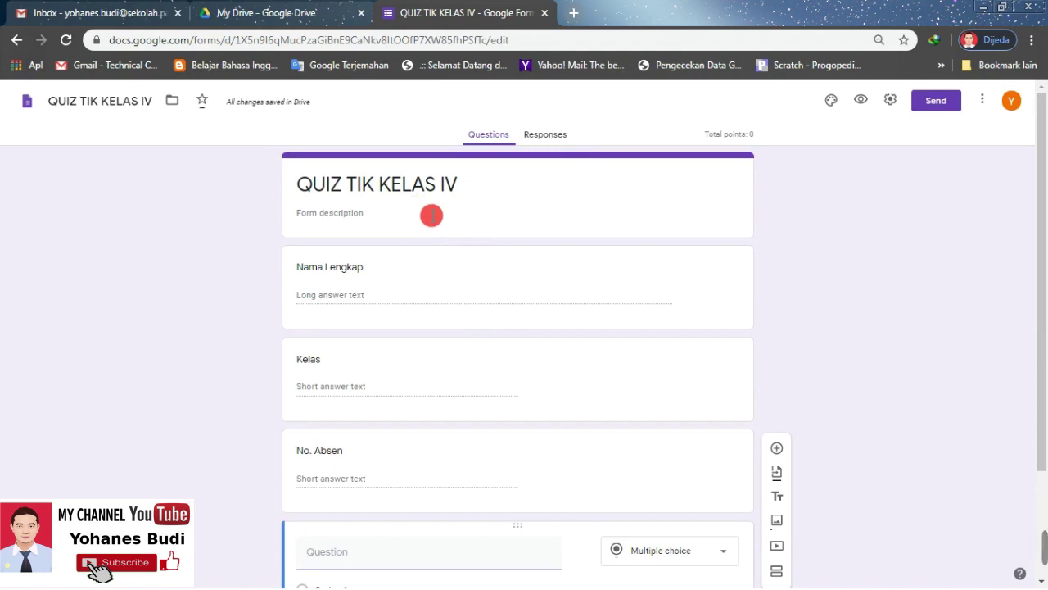
click(891, 104)
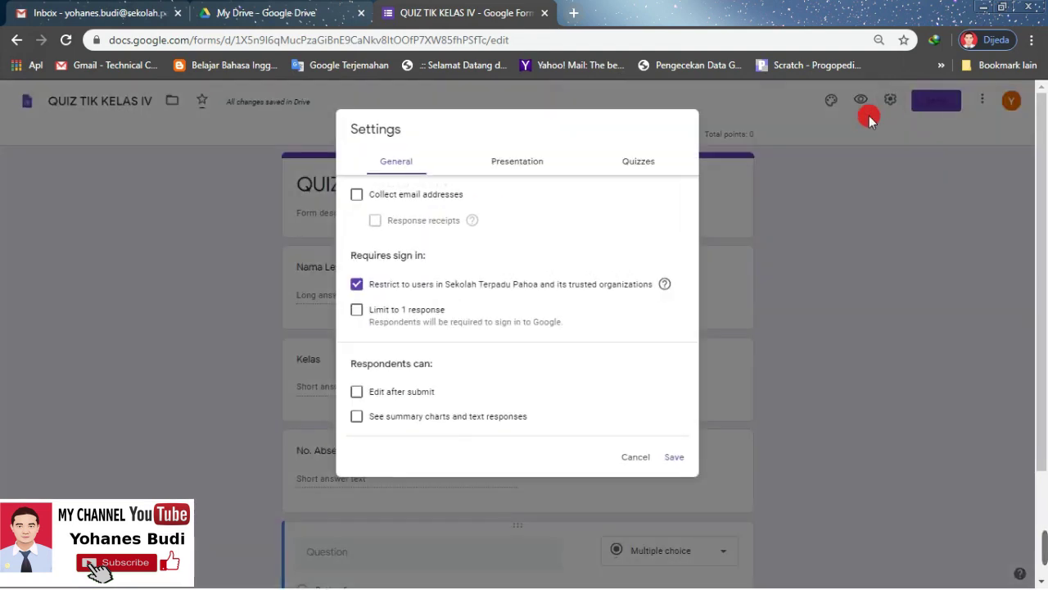
click(357, 199)
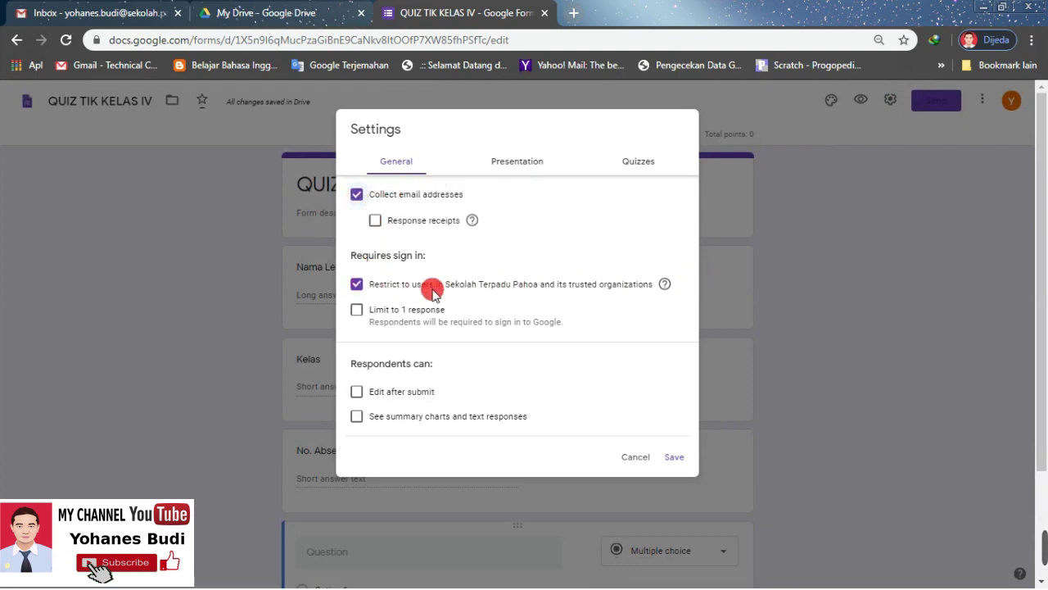
click(357, 284)
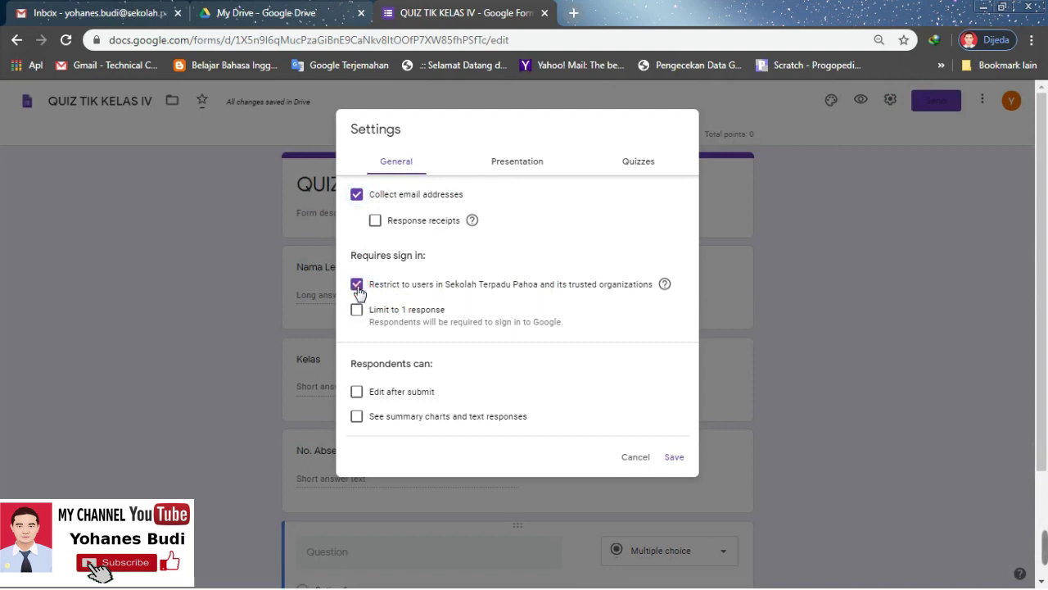
click(675, 447)
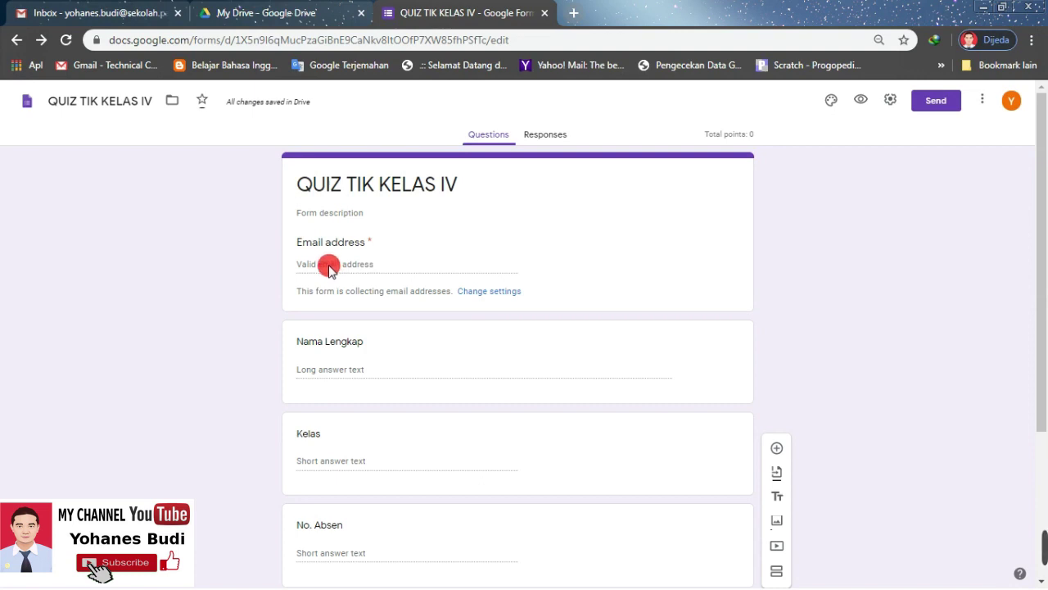
- Enter "1. Perhatikan gambar berikut! Gambar di bawah ini menunjukkan chart ... ." as the text of the empty multiple-choice question
scroll(328, 337, down, 2)
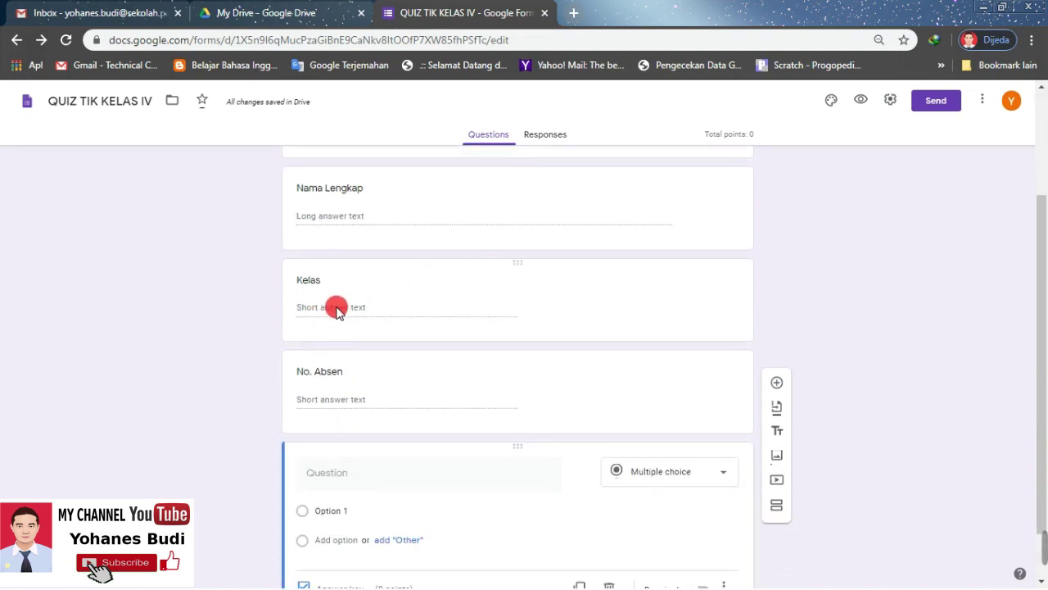
scroll(338, 310, down, 1)
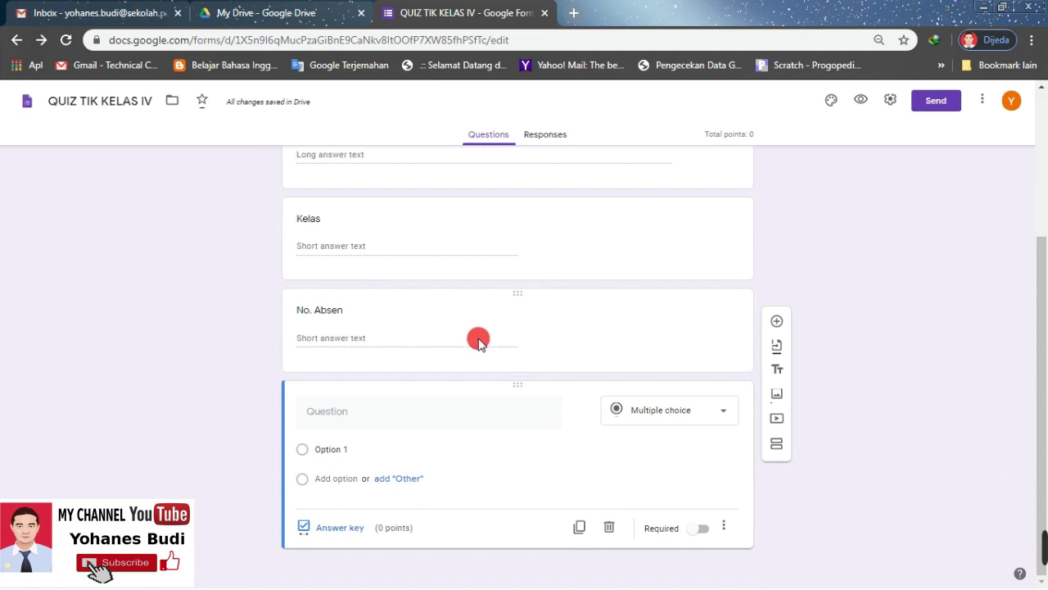
click(355, 419)
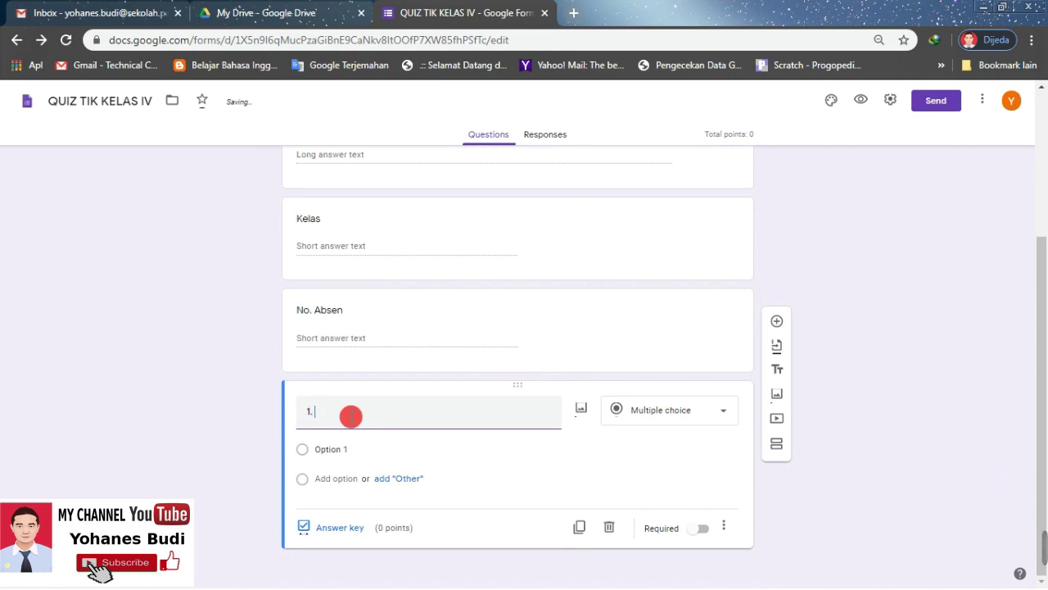
text(1. Perhatikan gambar berikut! Ga)
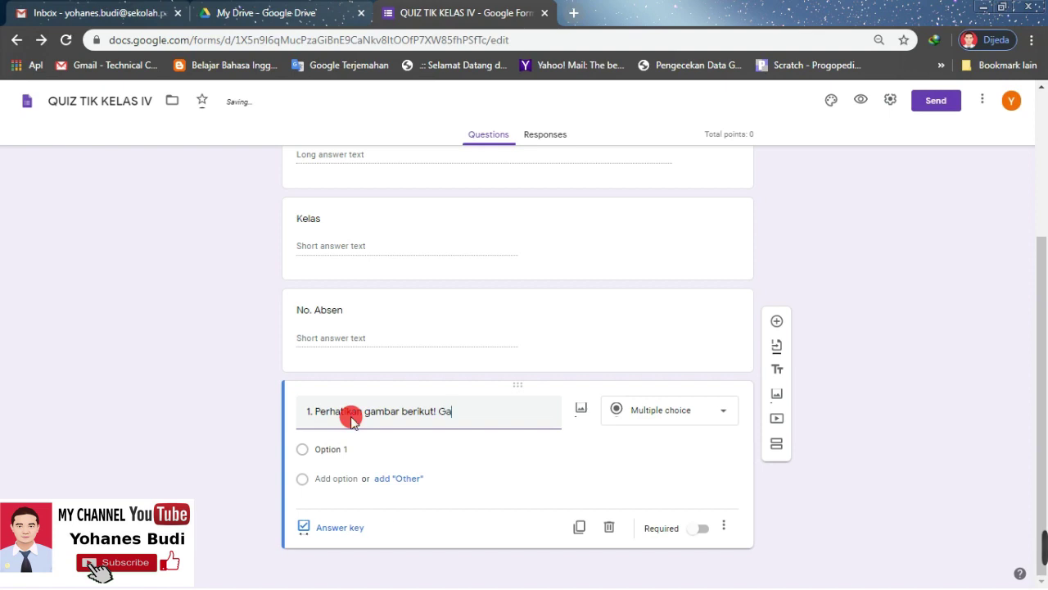
text(mbar di bawah)
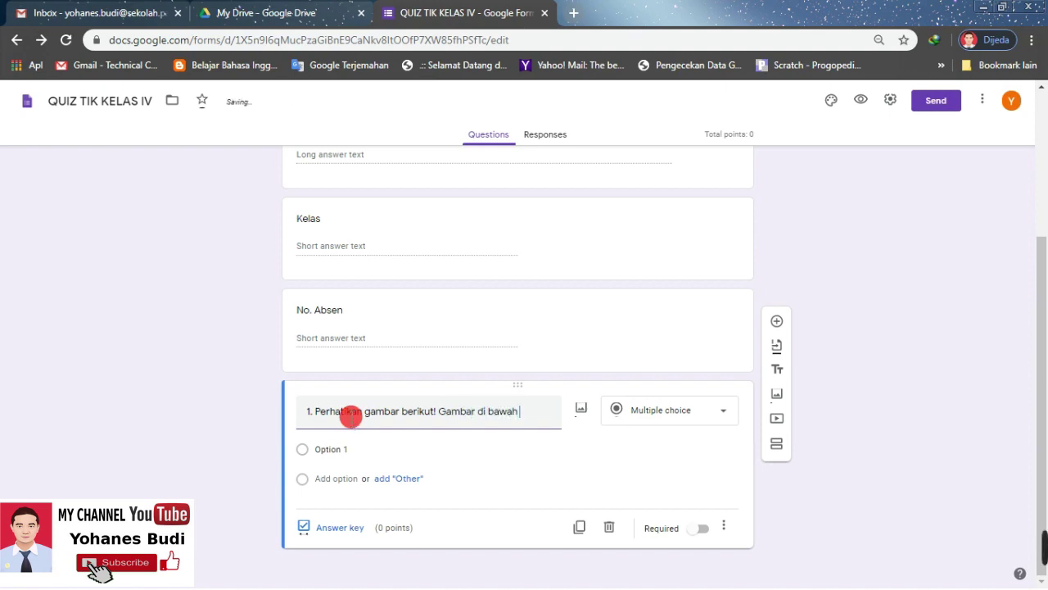
text( ini menunjukkan chart ... .)
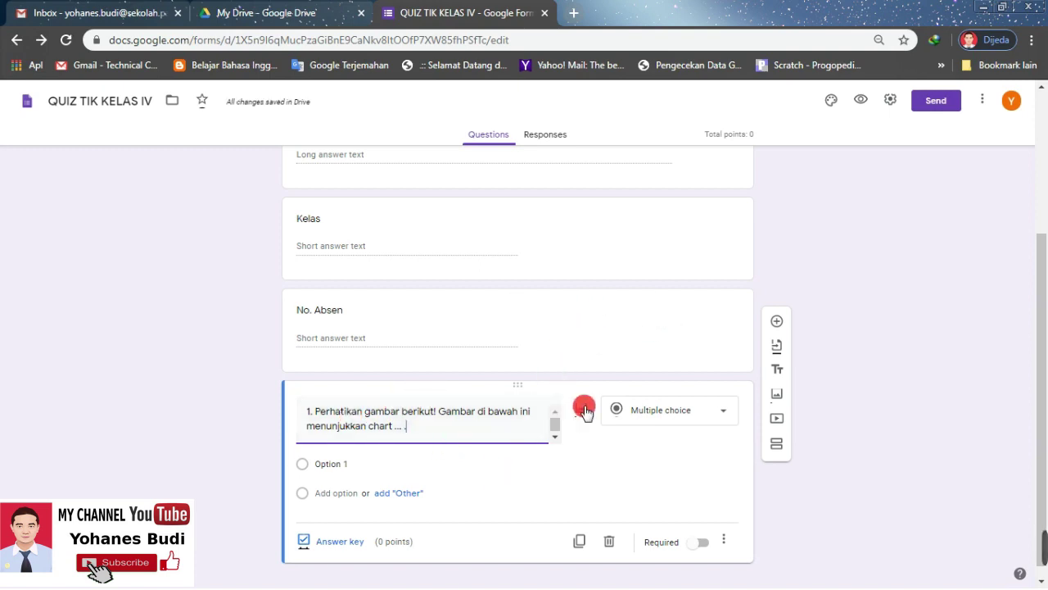
- Upload area1.jpg from the Pic UKD 5 kelas 4 folder as the image for question 1
scroll(580, 449, up, 2)
scroll(578, 450, down, 2)
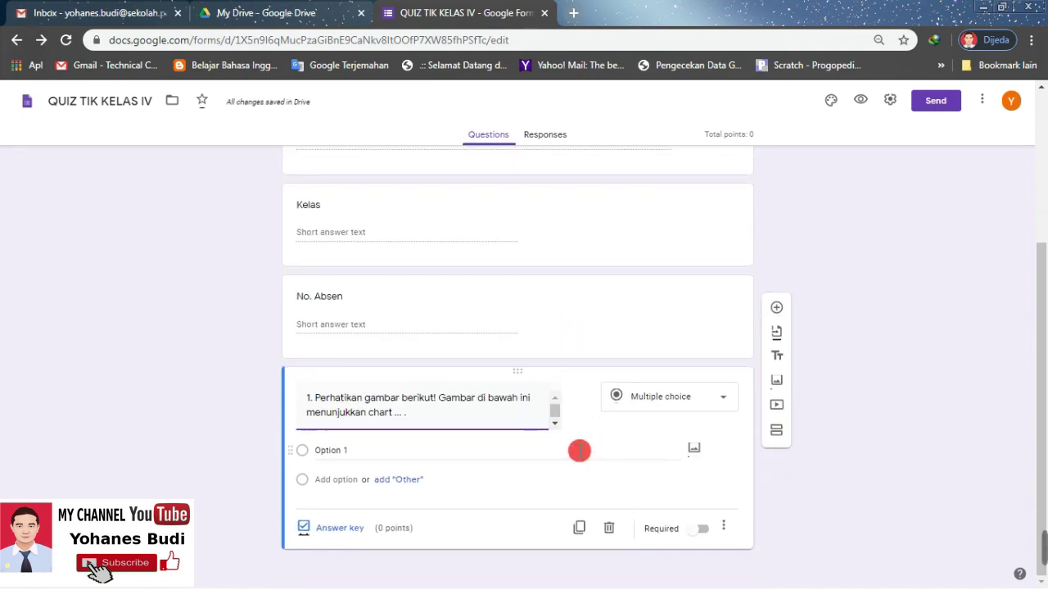
click(581, 400)
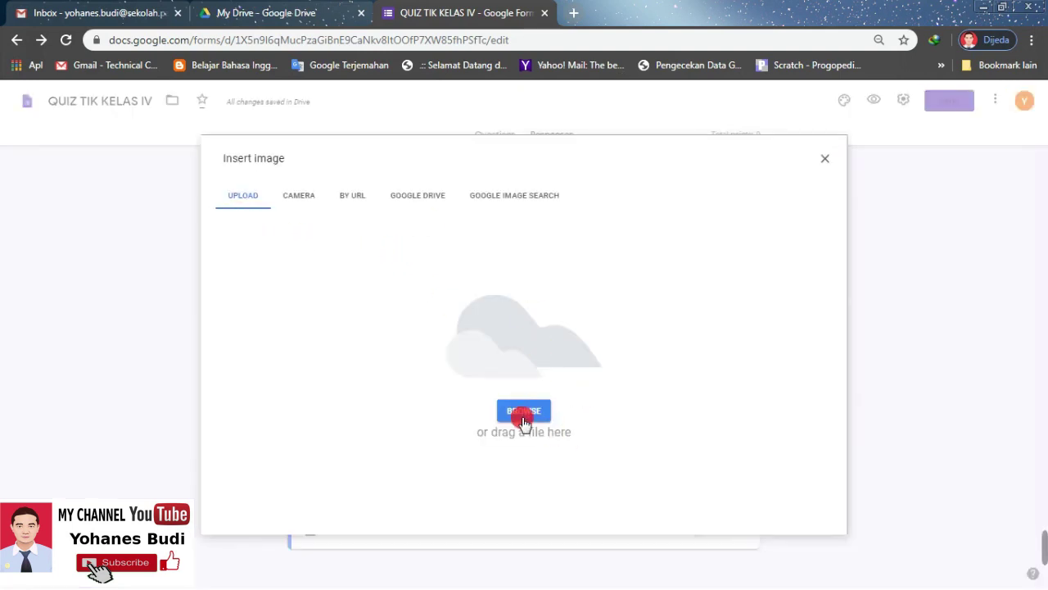
click(516, 412)
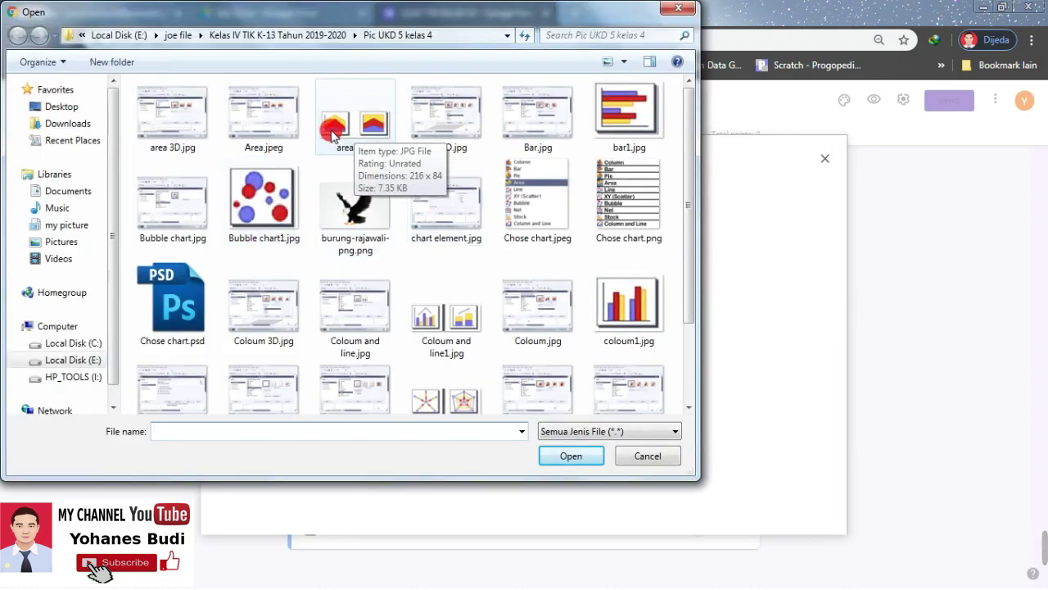
click(351, 123)
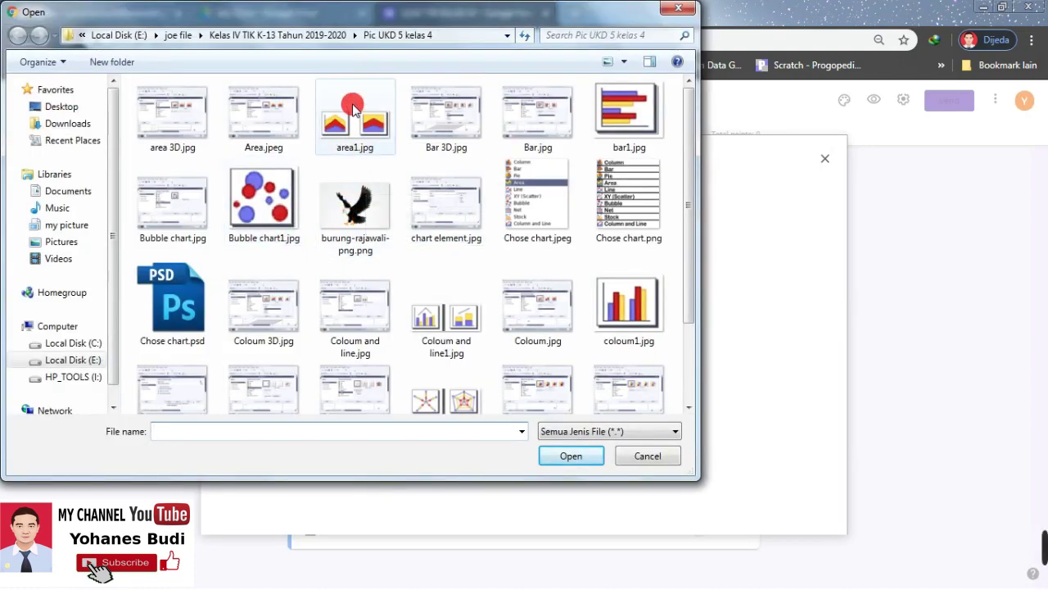
click(559, 456)
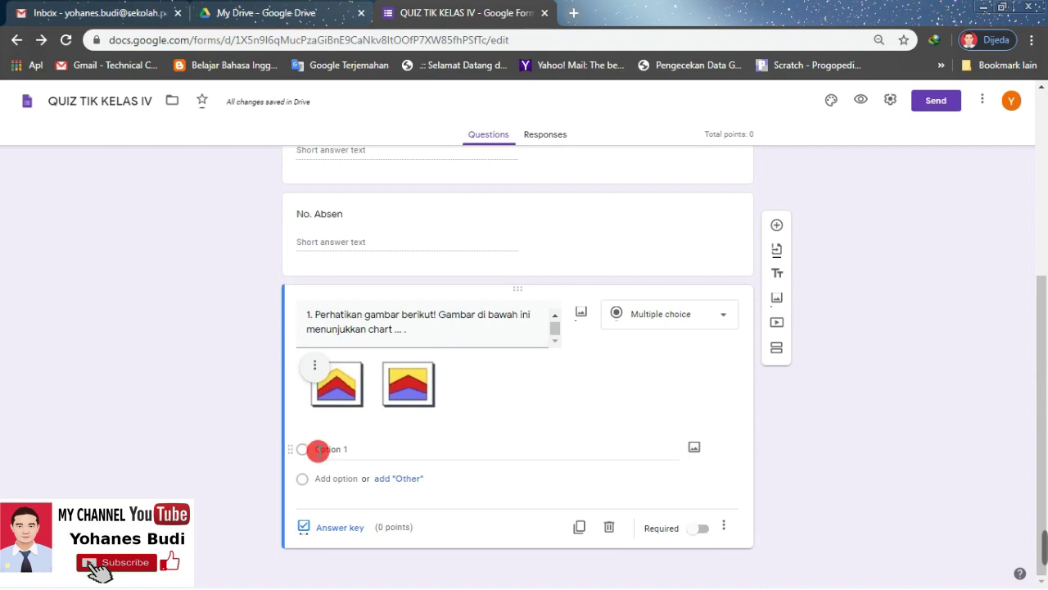
- Set the first answer option of question 1 to "A. Bar" and add a second option "B. Coloumn"
click(317, 449)
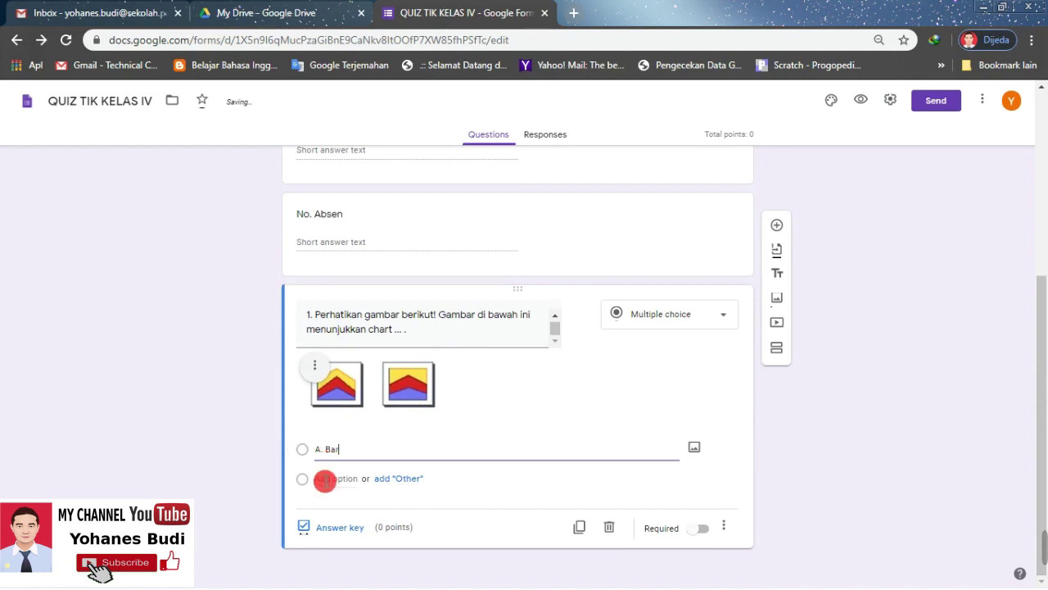
key(ctrl+plus)
key(ctrl+plus)
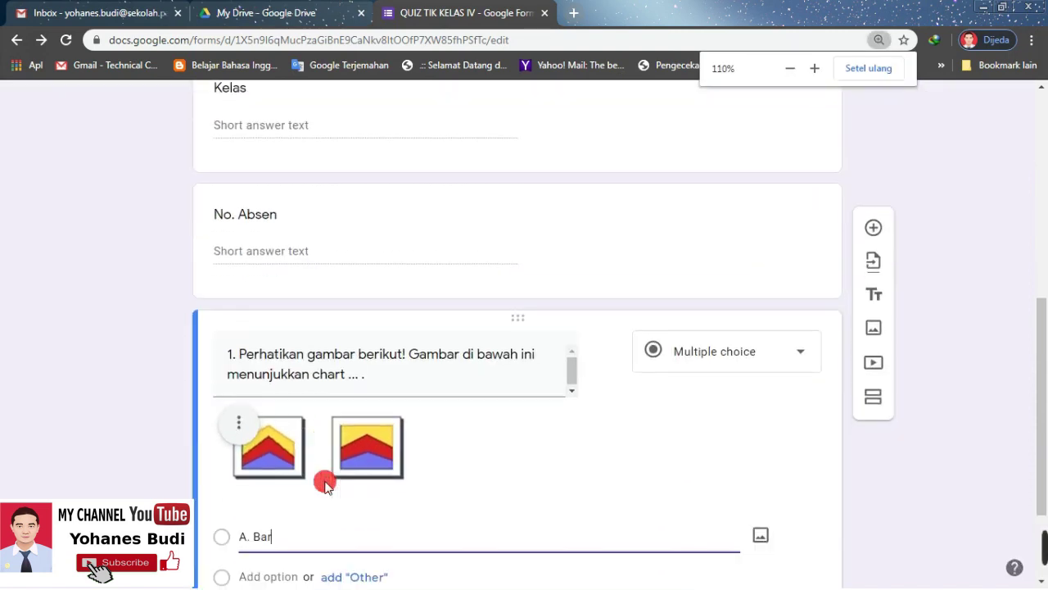
key(ctrl+plus)
key(ctrl+plus)
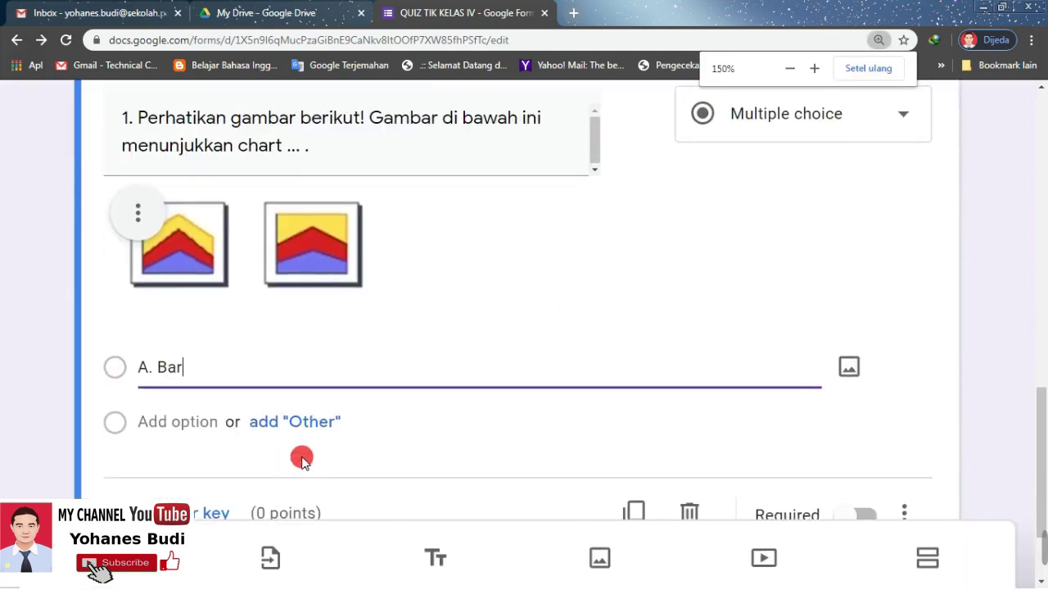
click(173, 342)
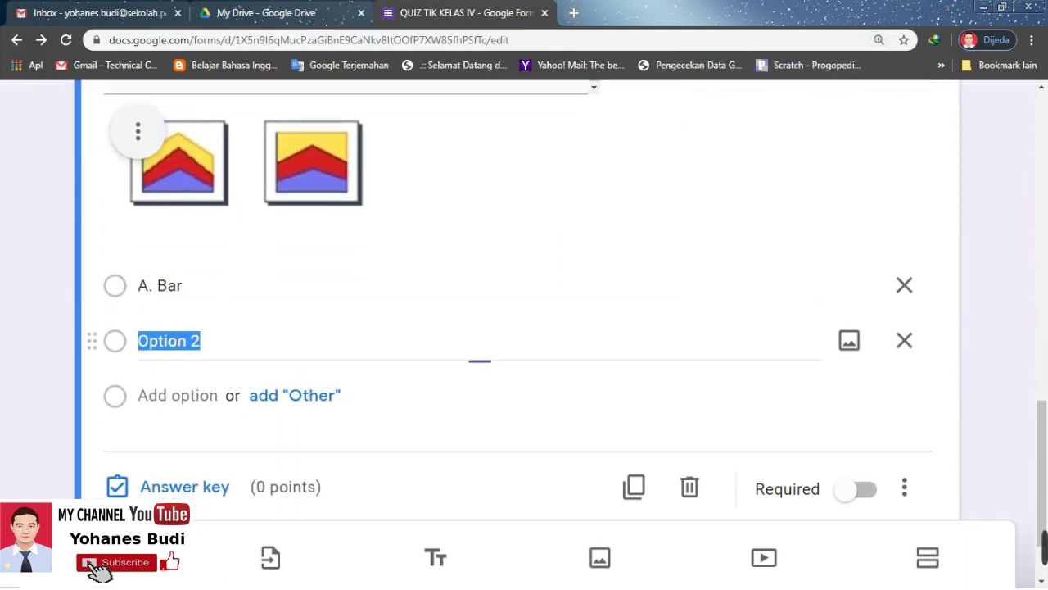
text(B. Coloumn)
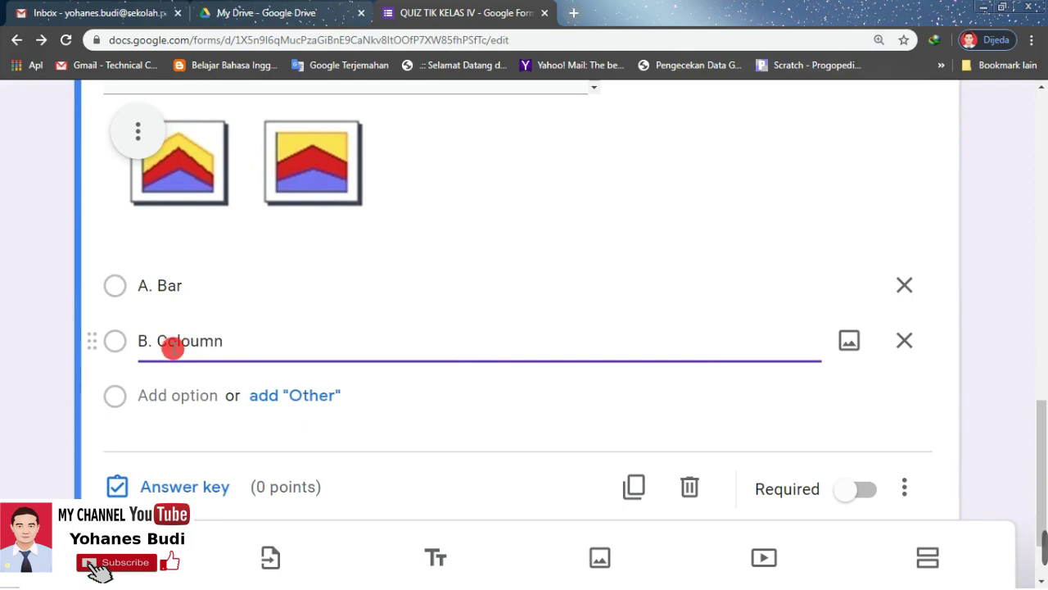
- Add the third and fourth answer options "C. Area" and "D. XY" to question 1
click(162, 395)
text(C)
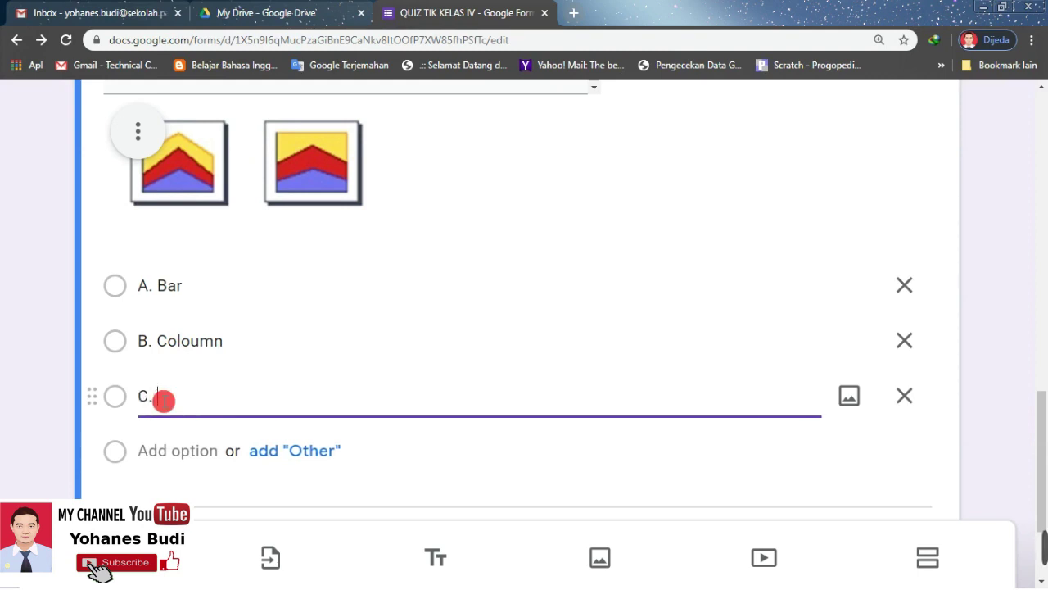
text(. Area)
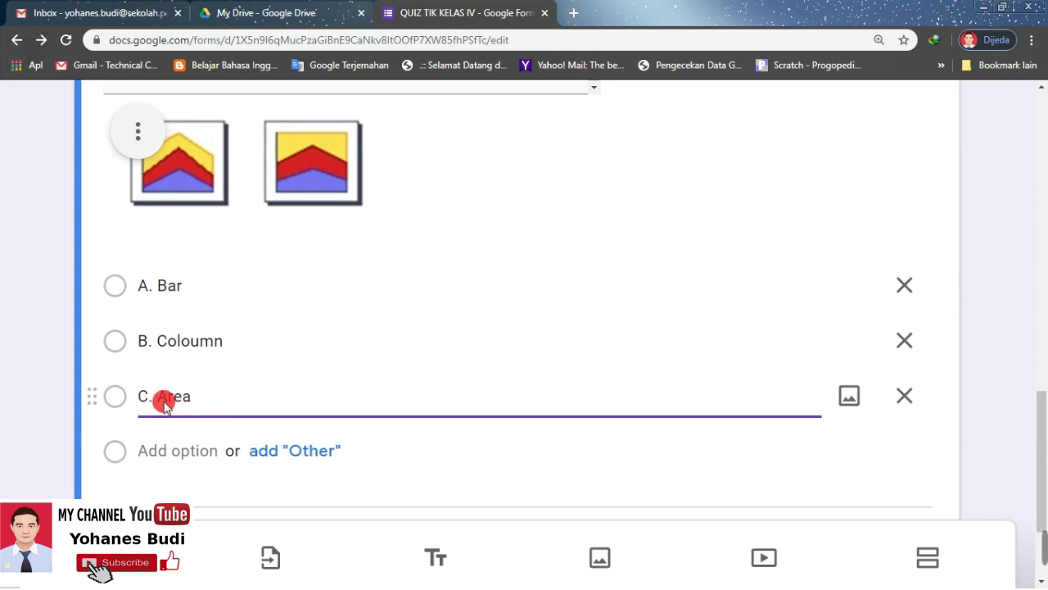
click(161, 451)
text(D. X)
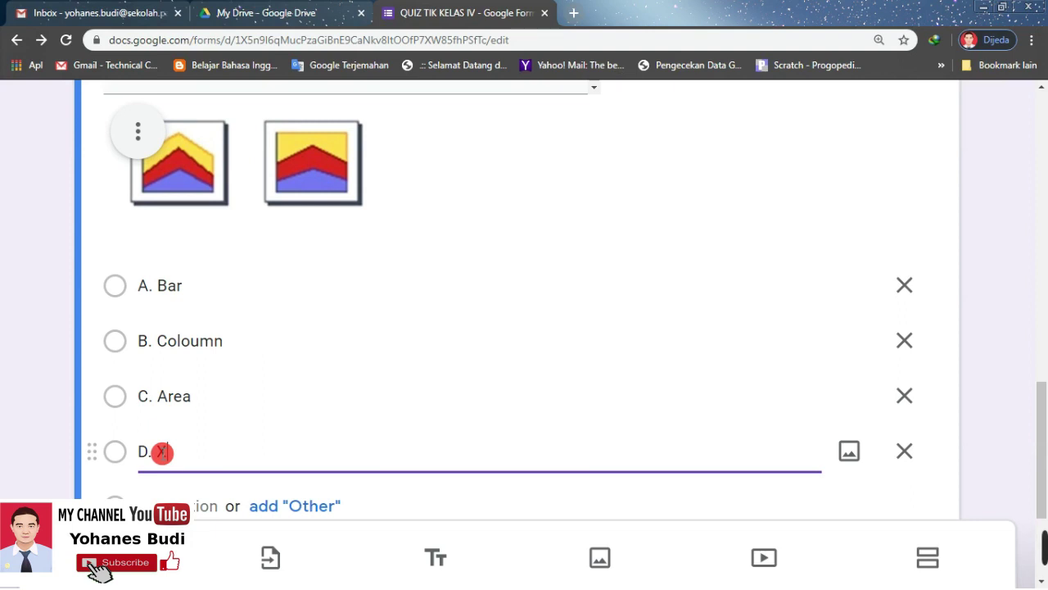
text(Y)
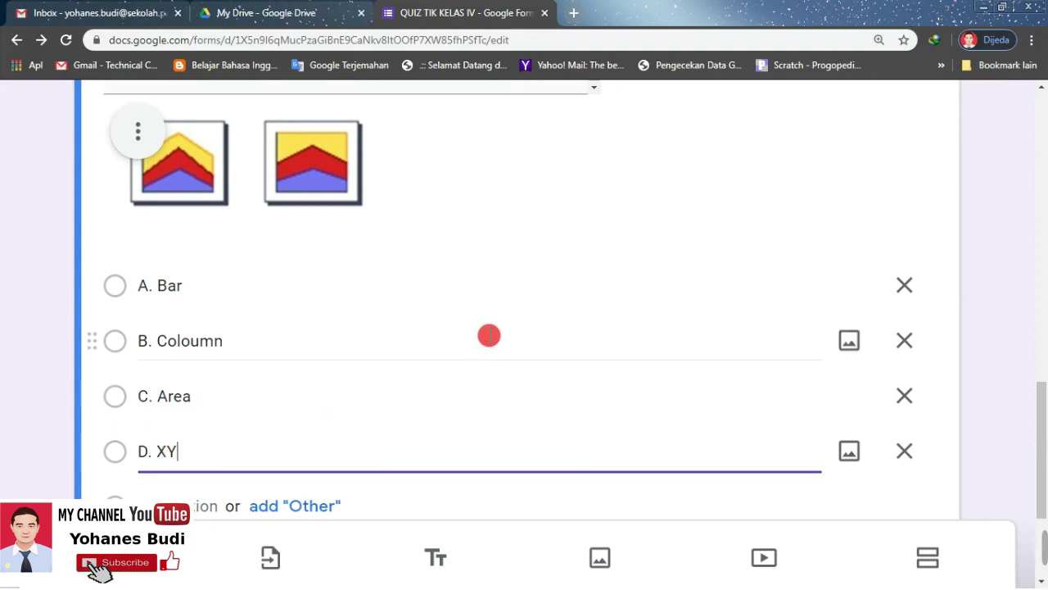
scroll(489, 335, down, 2)
key(ctrl+minus)
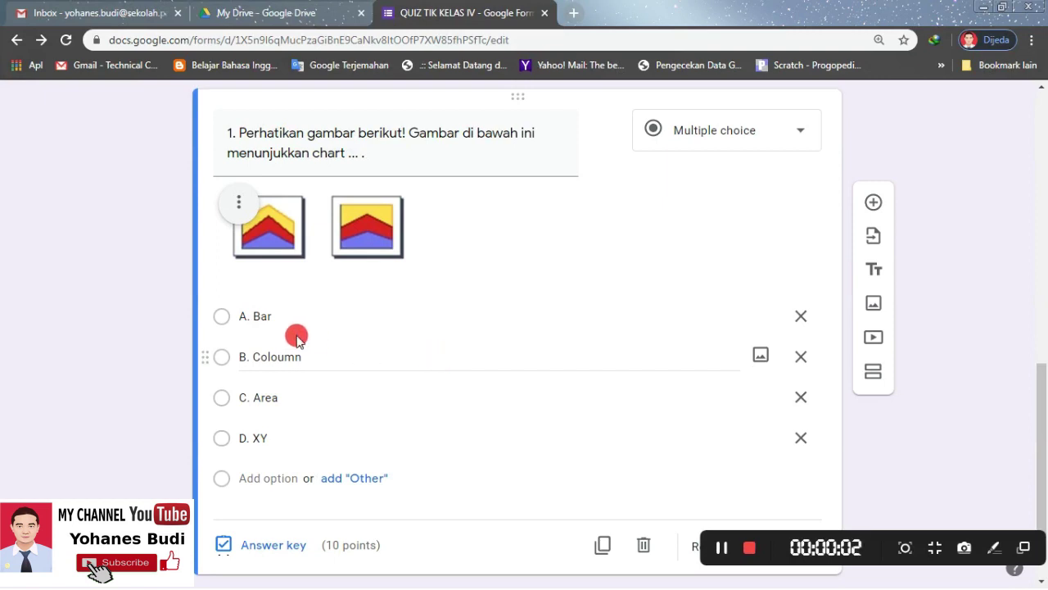
click(270, 443)
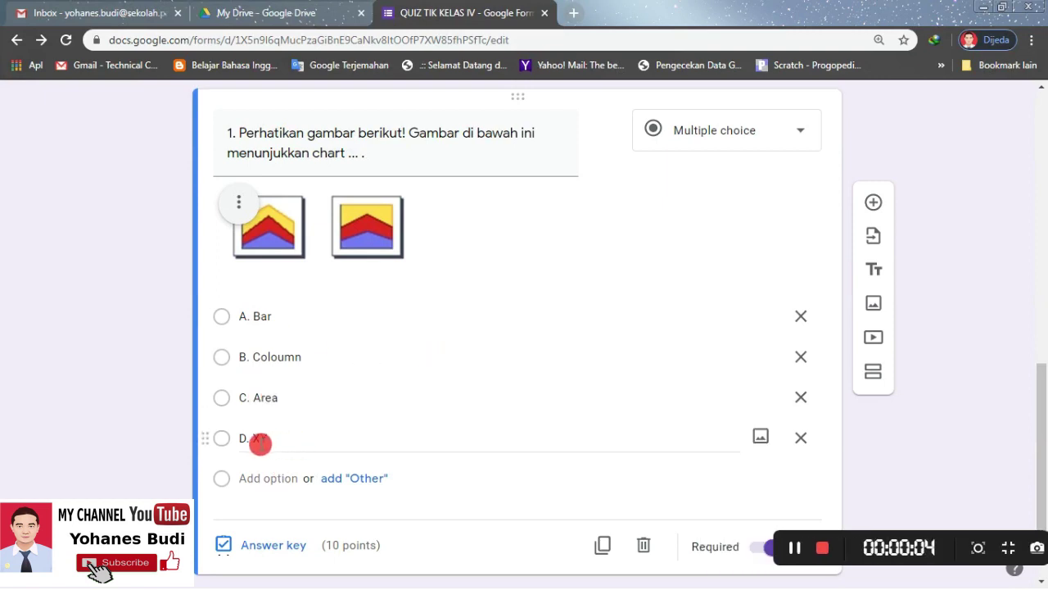
click(261, 412)
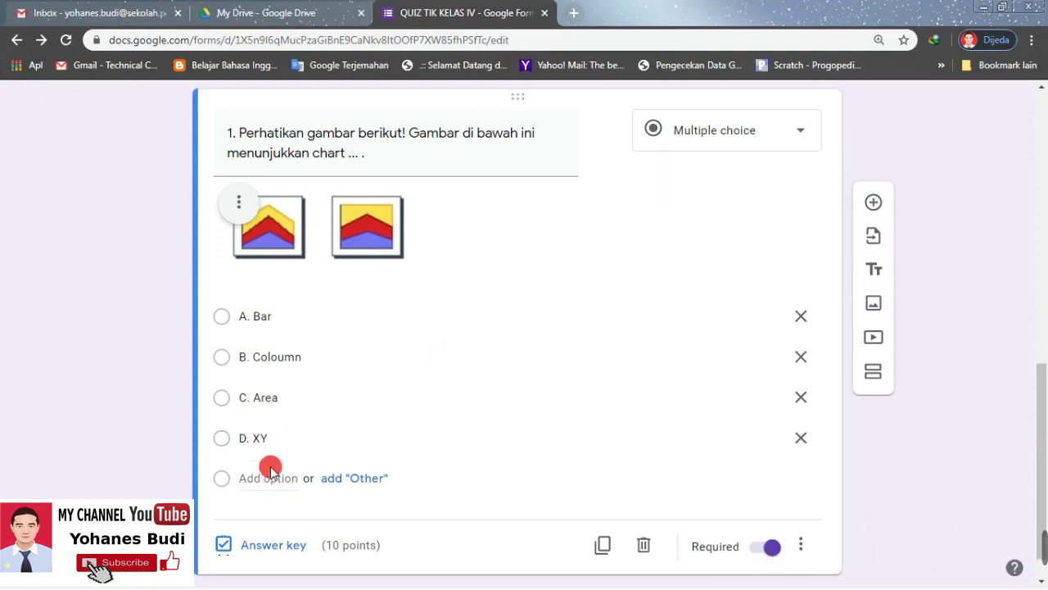
click(525, 338)
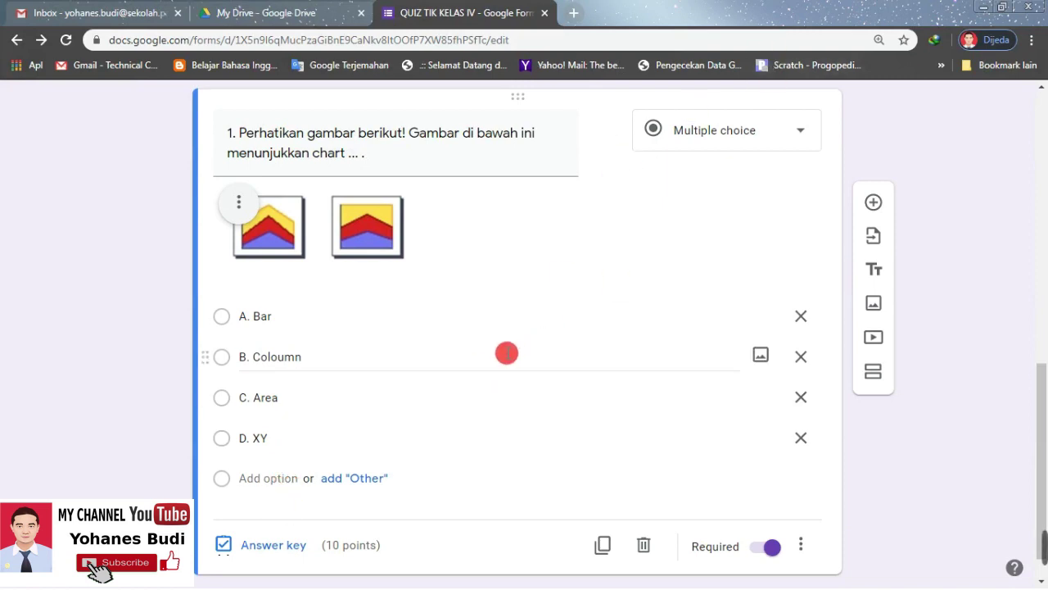
- In the answer key of question 1, set the score to 10 points and mark "C. Area" as the correct answer
click(256, 546)
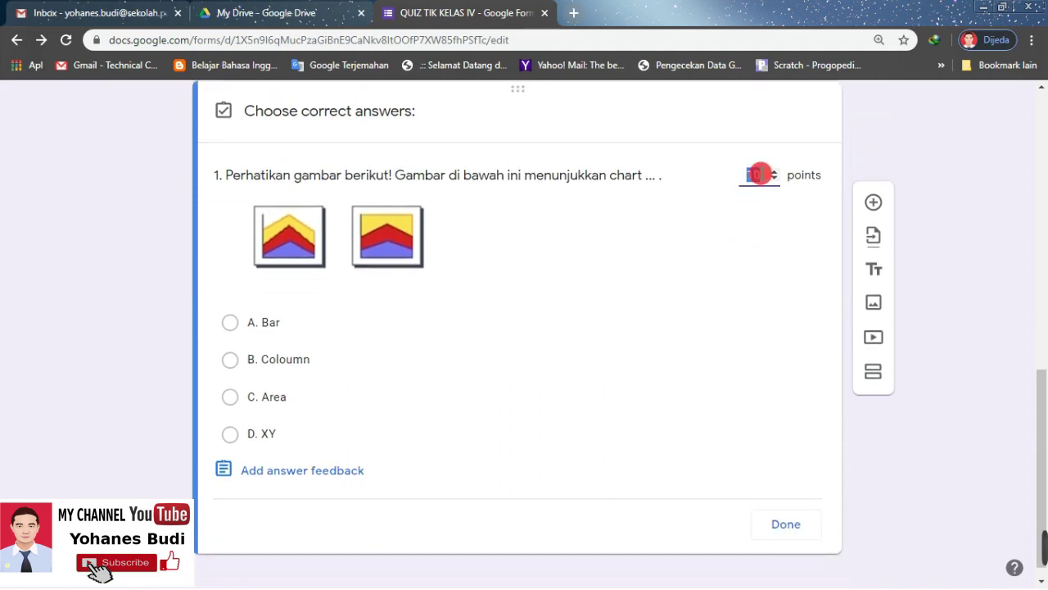
mouse_move(762, 174)
mouse_down()
mouse_move(745, 175)
mouse_move(775, 179)
mouse_move(772, 171)
mouse_move(727, 186)
mouse_up()
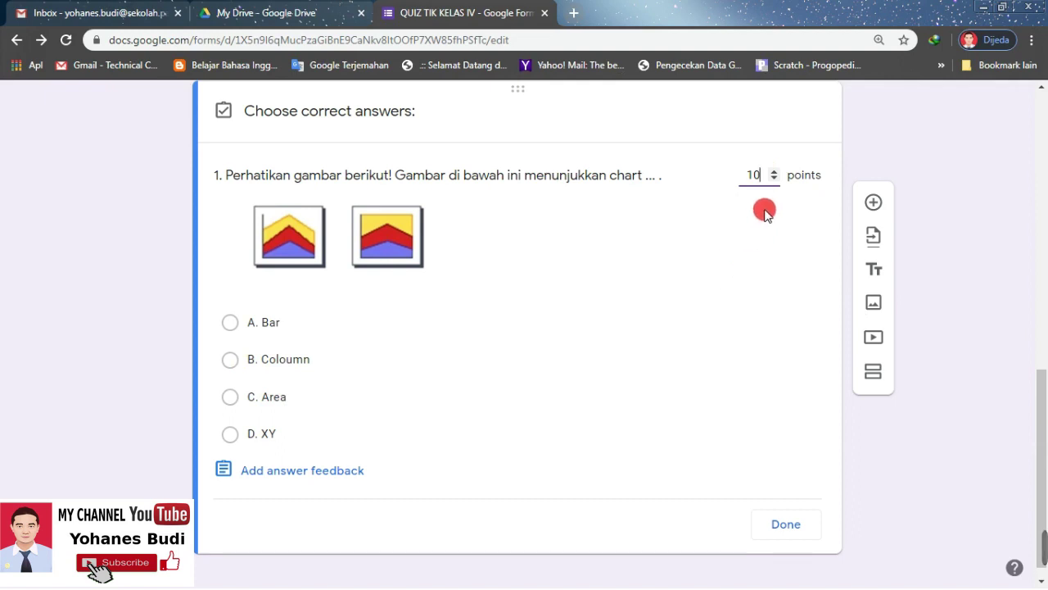
click(230, 398)
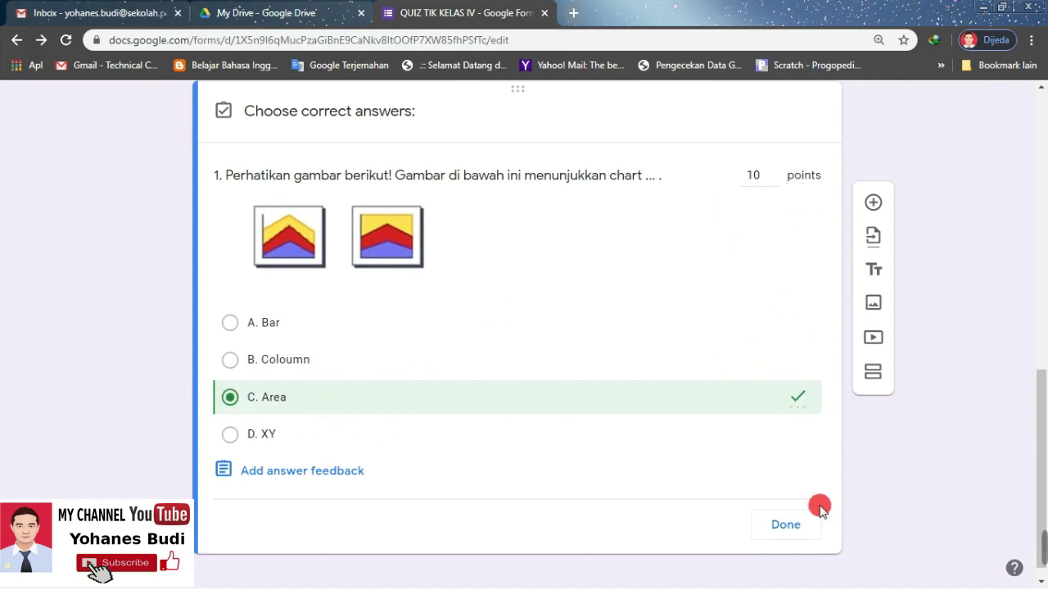
click(785, 526)
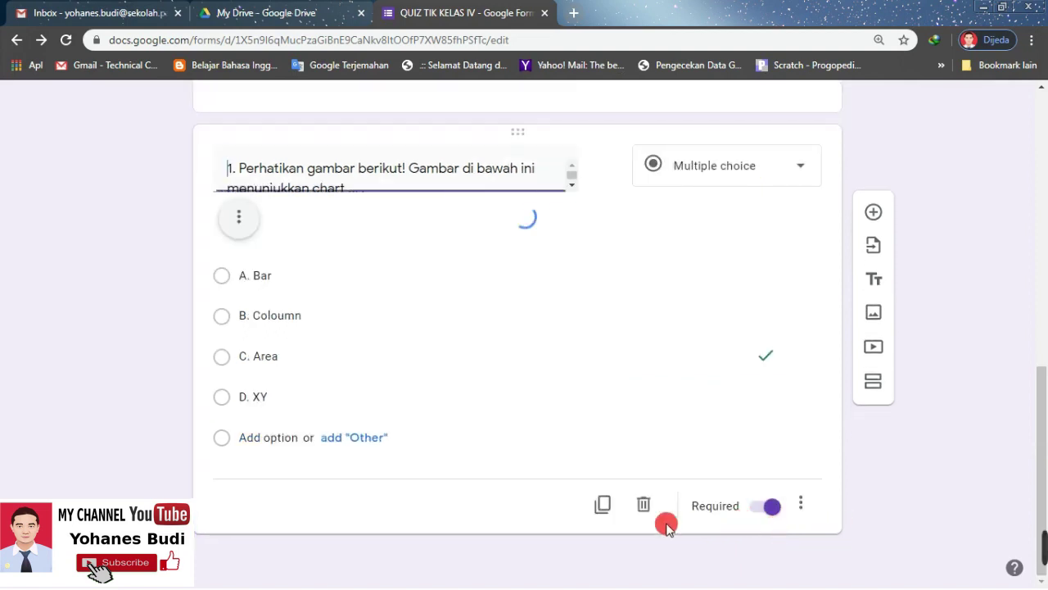
scroll(409, 439, down, 1)
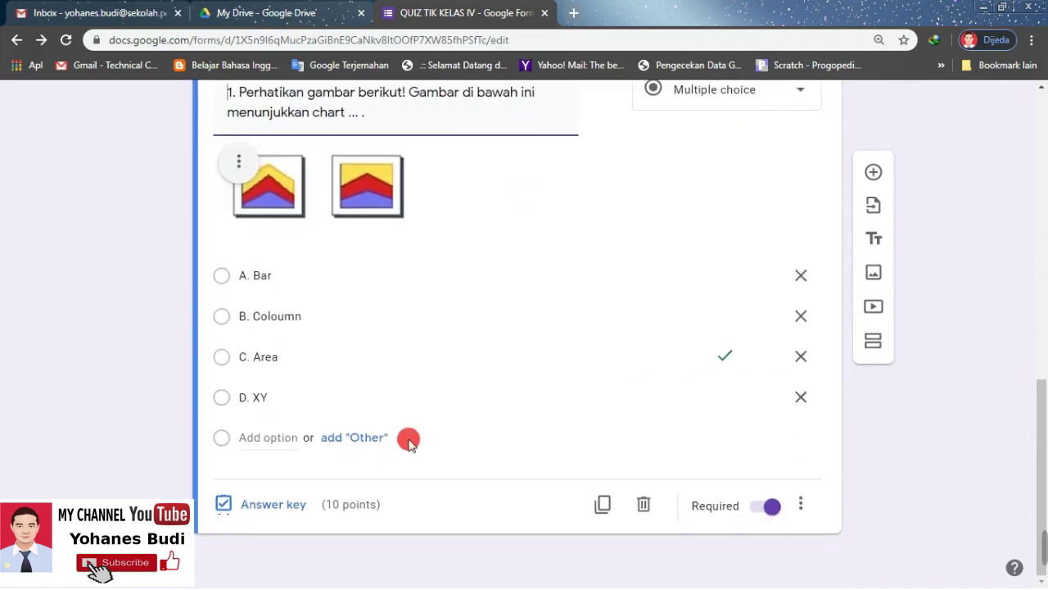
scroll(532, 461, up, 3)
scroll(533, 461, down, 2)
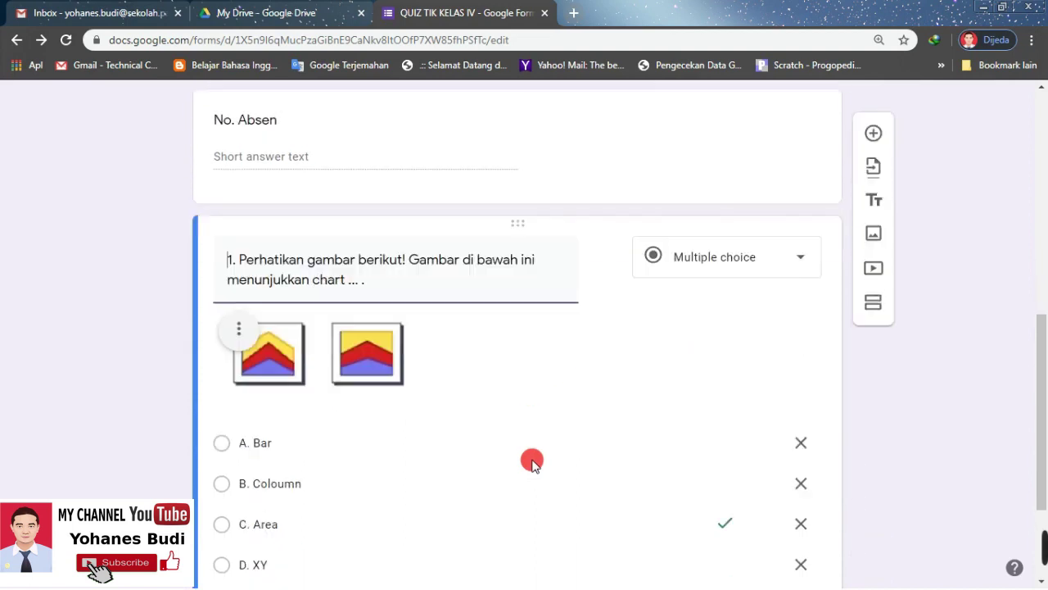
- Add a new question below question 1
scroll(533, 461, up, 1)
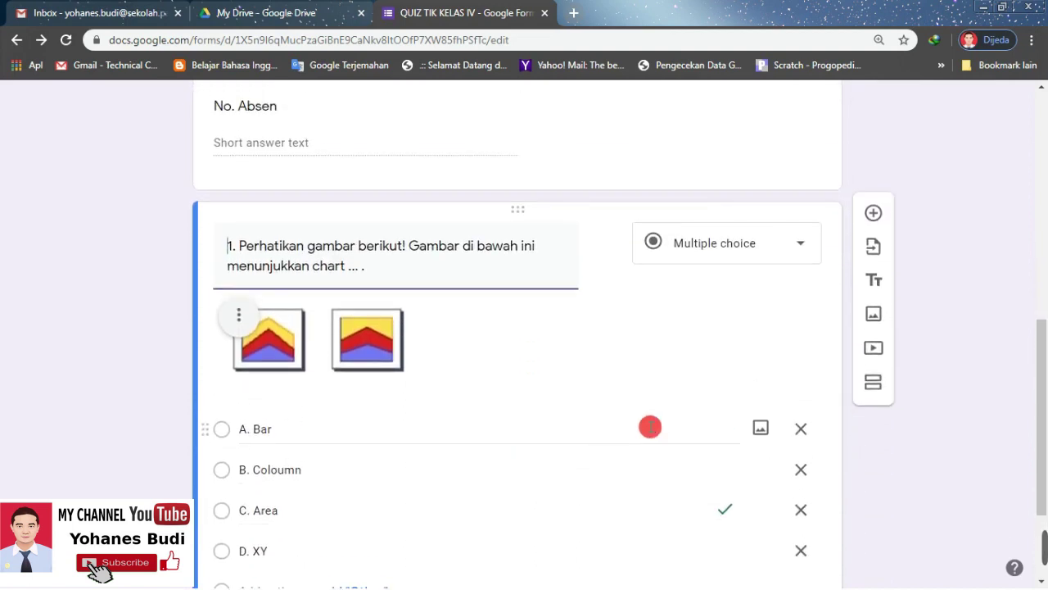
click(875, 204)
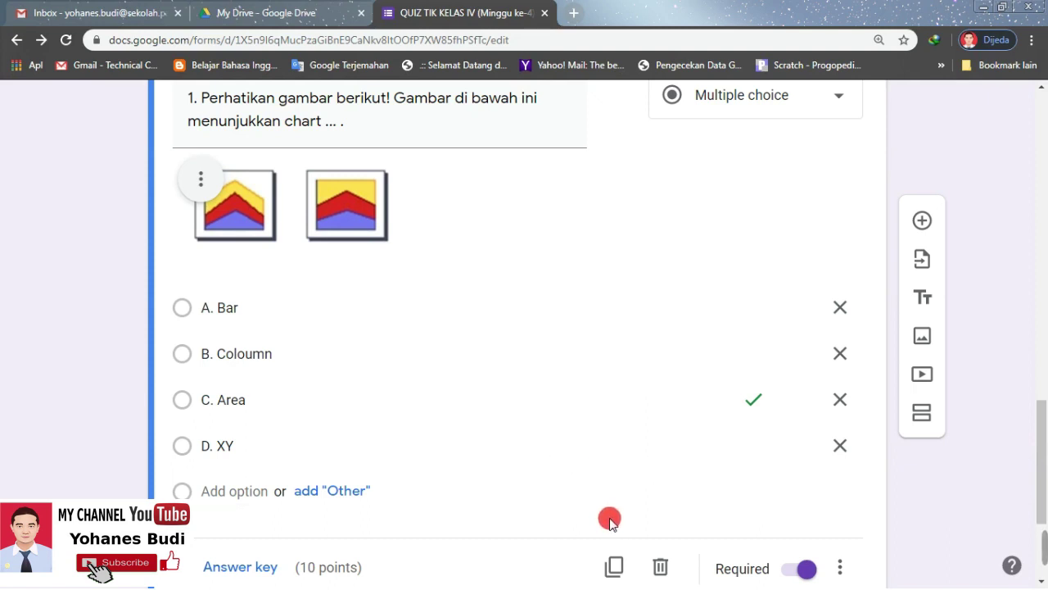
- Duplicate question 1 and change the number at the start of the copy's text to 2
click(613, 565)
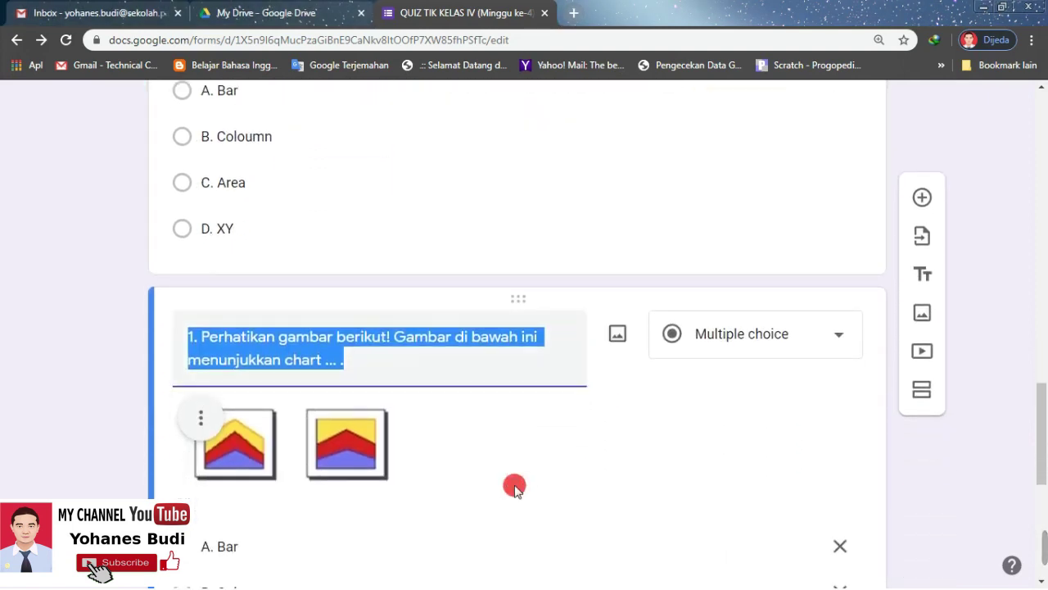
click(190, 295)
click(195, 292)
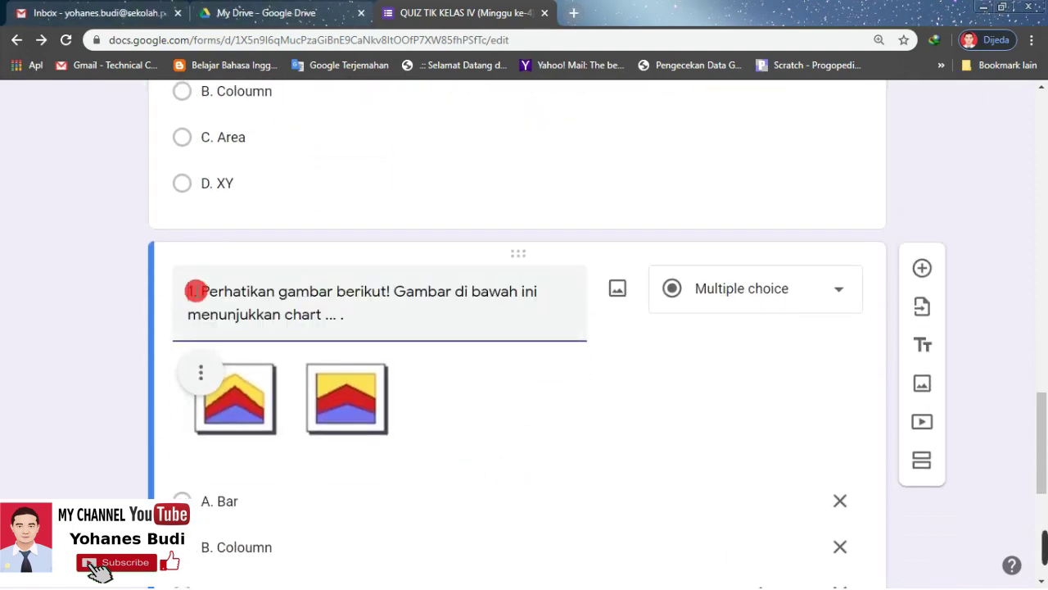
click(191, 292)
key(Delete)
text(2)
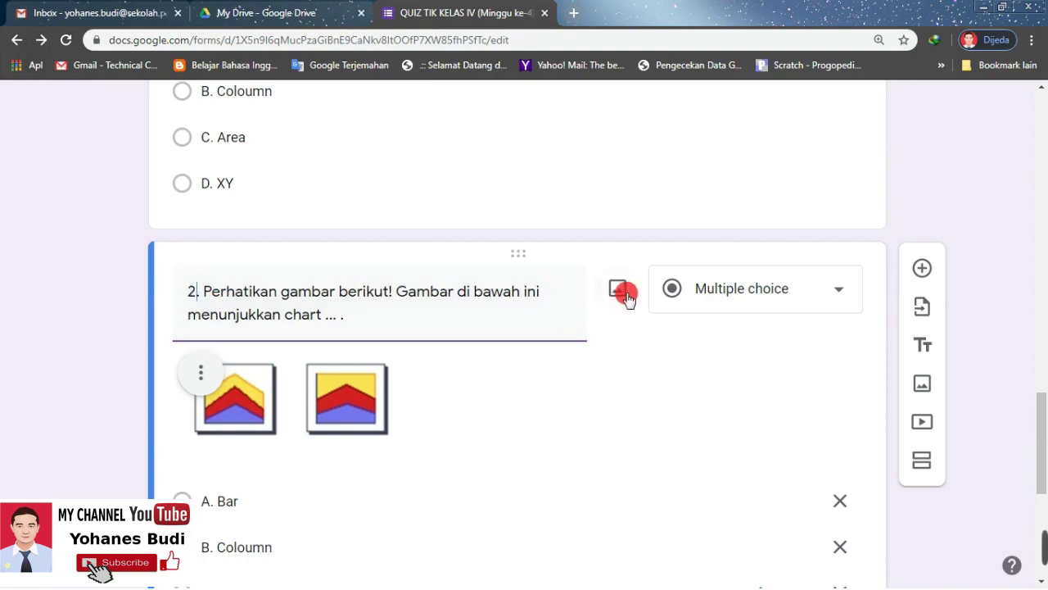
- Replace the copied area chart image in question 2 with coloum1.jpg from the Pic UKD 5 kelas 4 folder
click(200, 377)
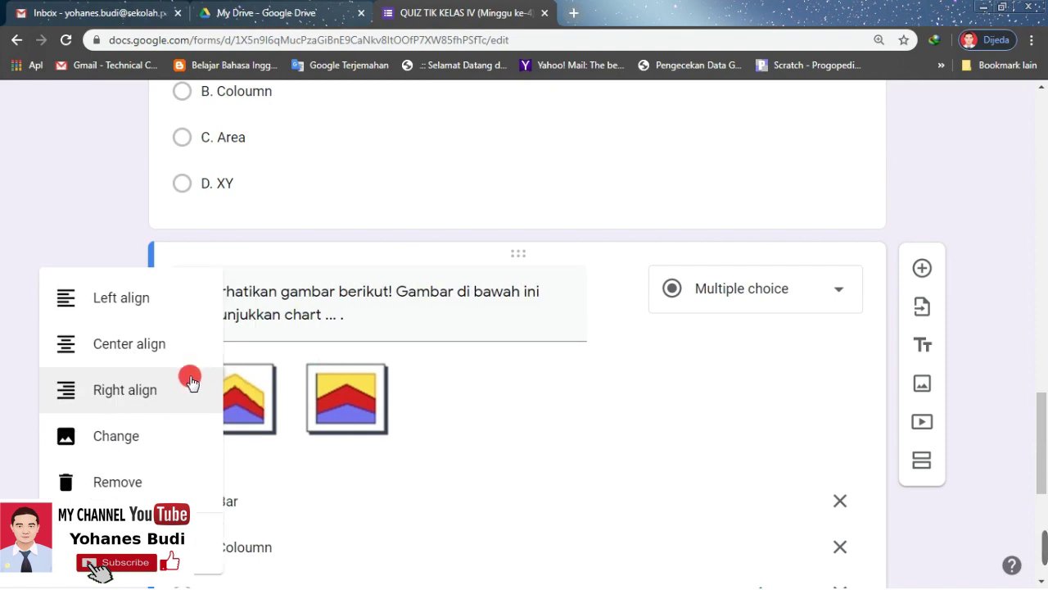
click(146, 482)
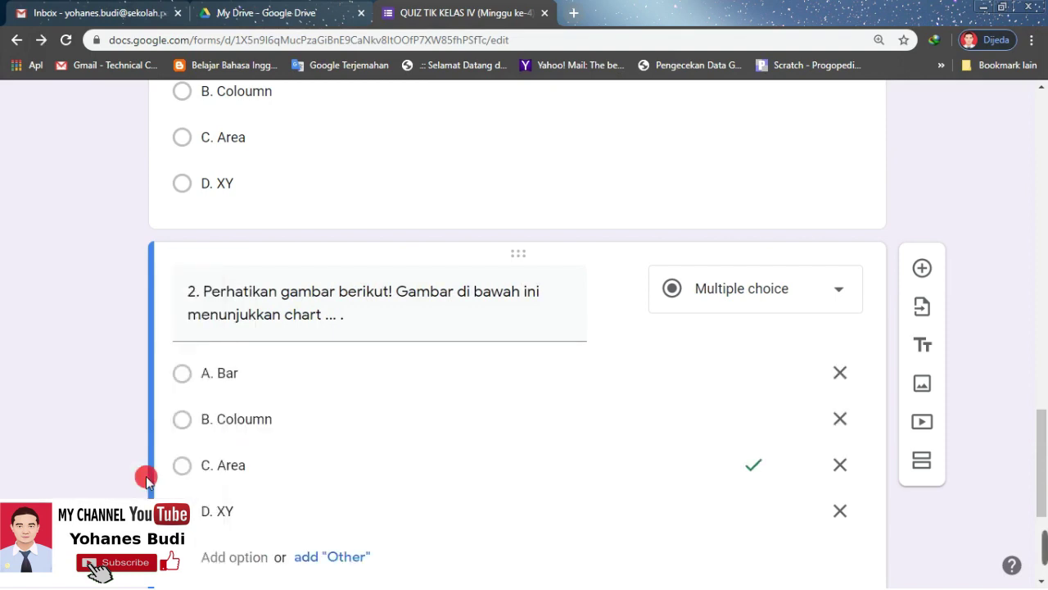
click(619, 293)
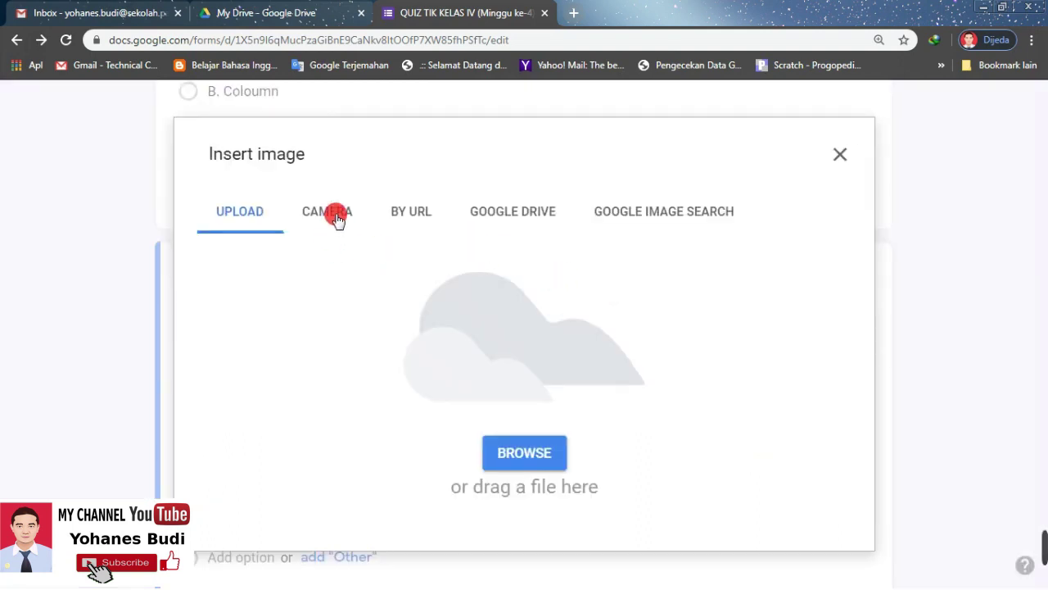
click(508, 448)
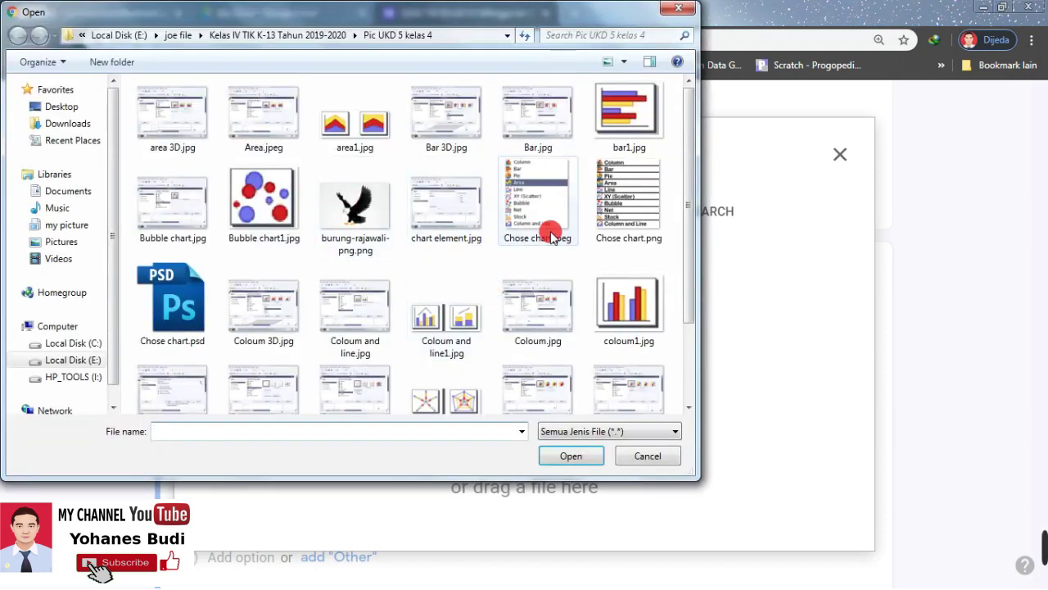
click(624, 321)
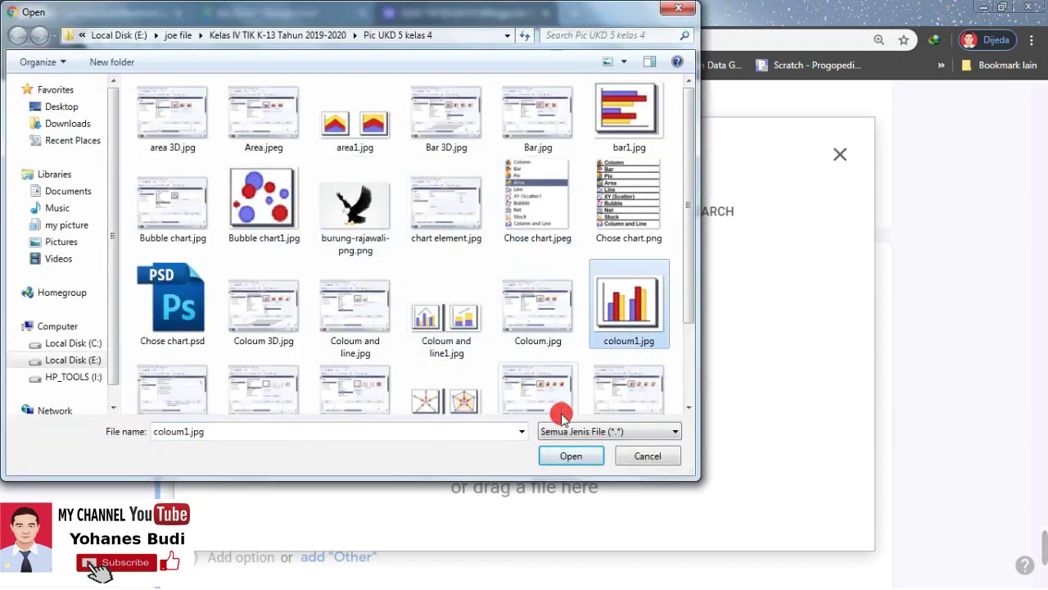
click(566, 456)
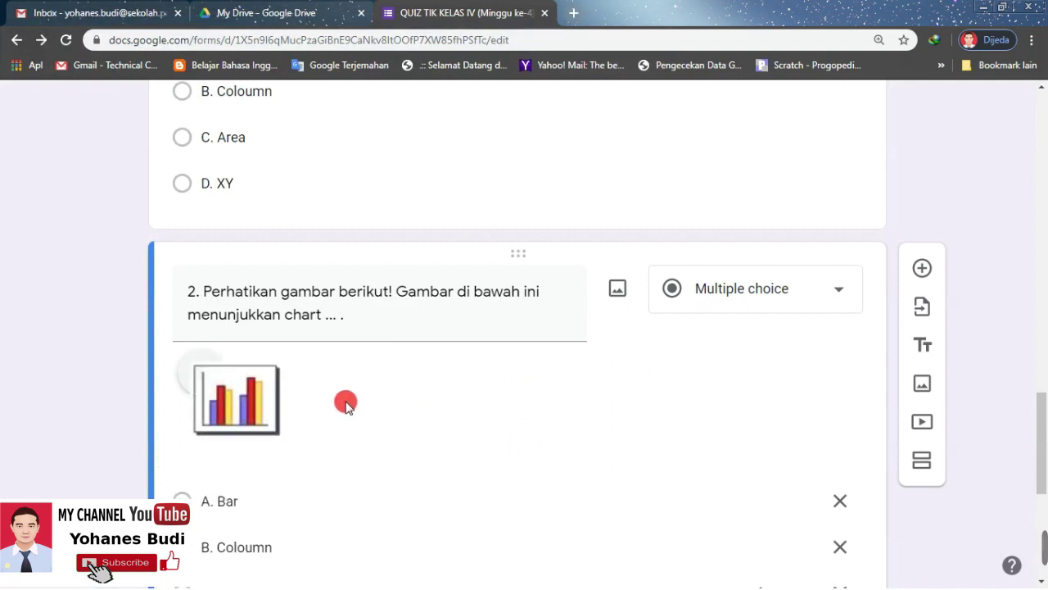
- In the answer key of question 2, mark "B. Coloumn" as correct and unmark "C. Area"
scroll(331, 421, down, 2)
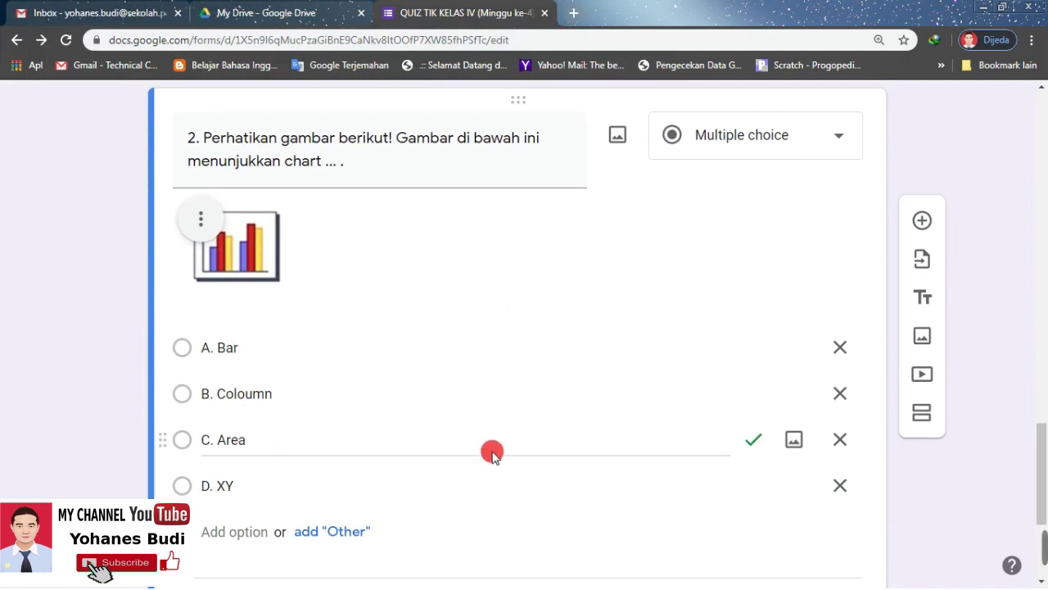
scroll(486, 439, down, 1)
scroll(486, 439, down, 3)
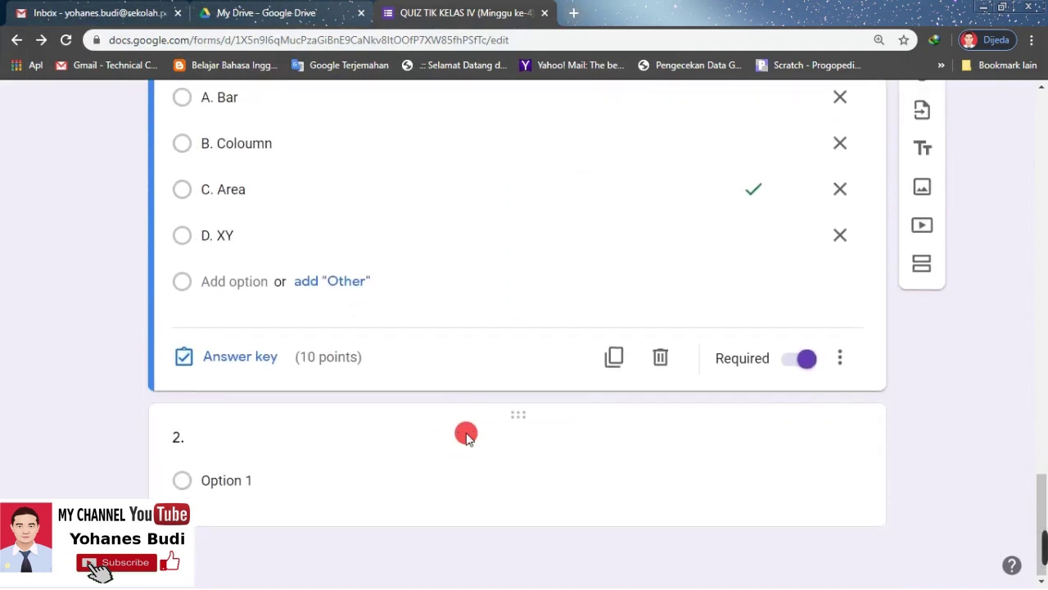
click(188, 362)
scroll(513, 351, down, 3)
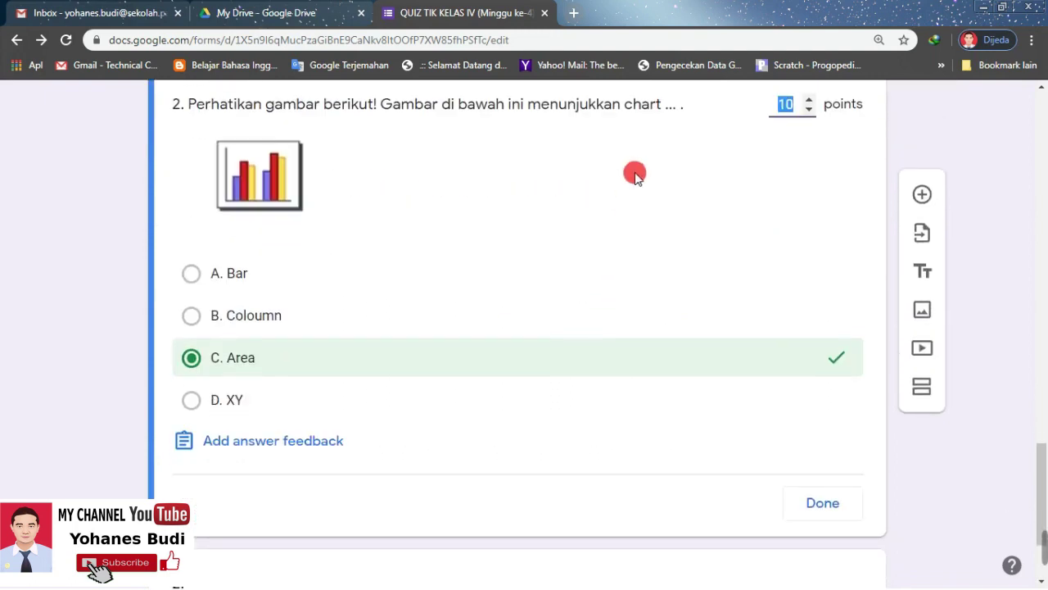
click(189, 318)
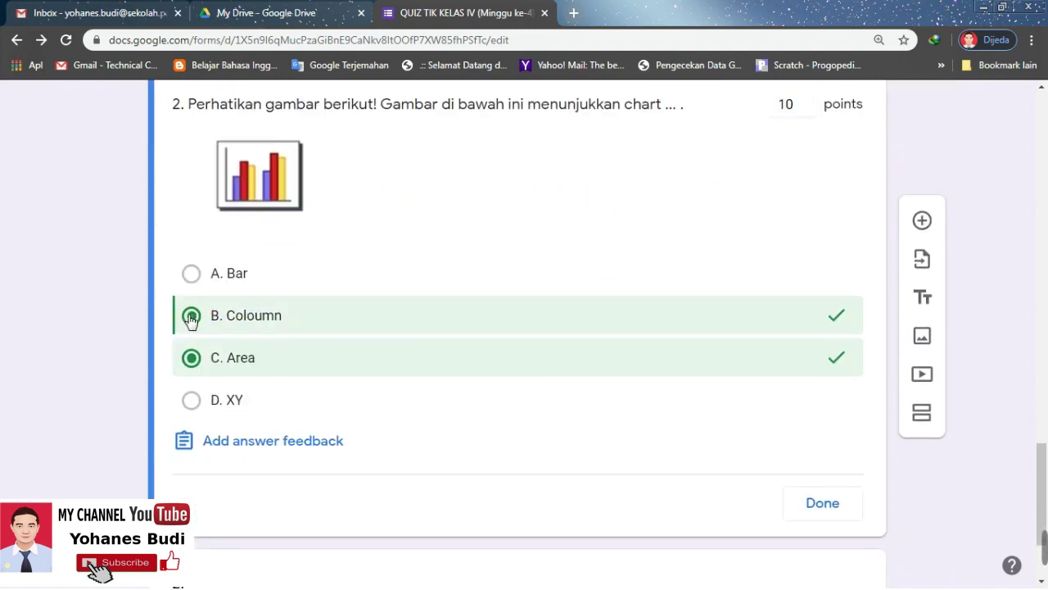
click(191, 358)
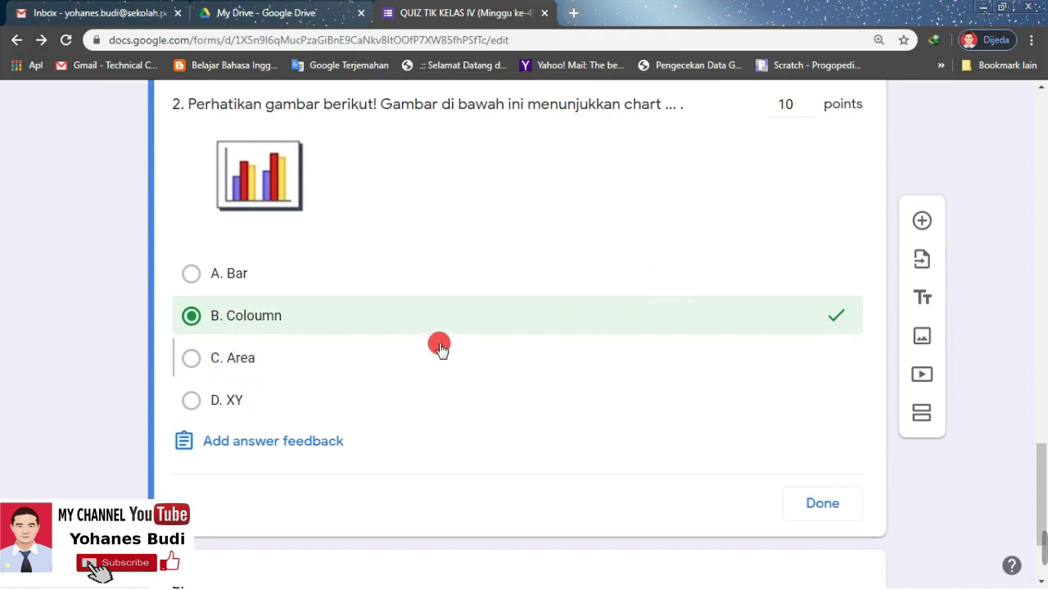
click(195, 316)
click(277, 317)
click(811, 504)
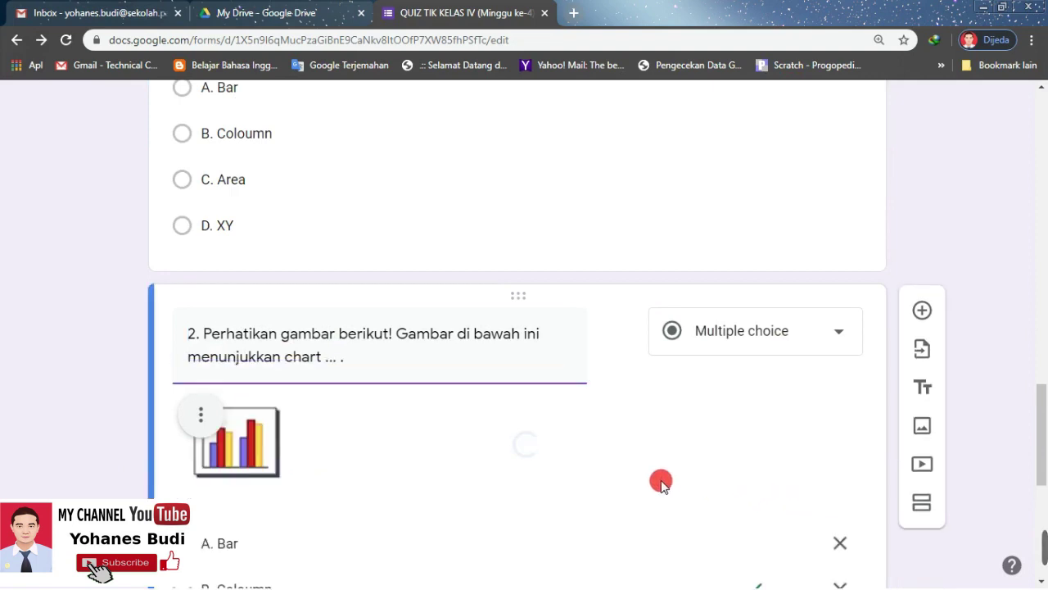
- Check the answer options and marked answer of question 2 and look through the questions of the completed quiz
scroll(595, 475, down, 1)
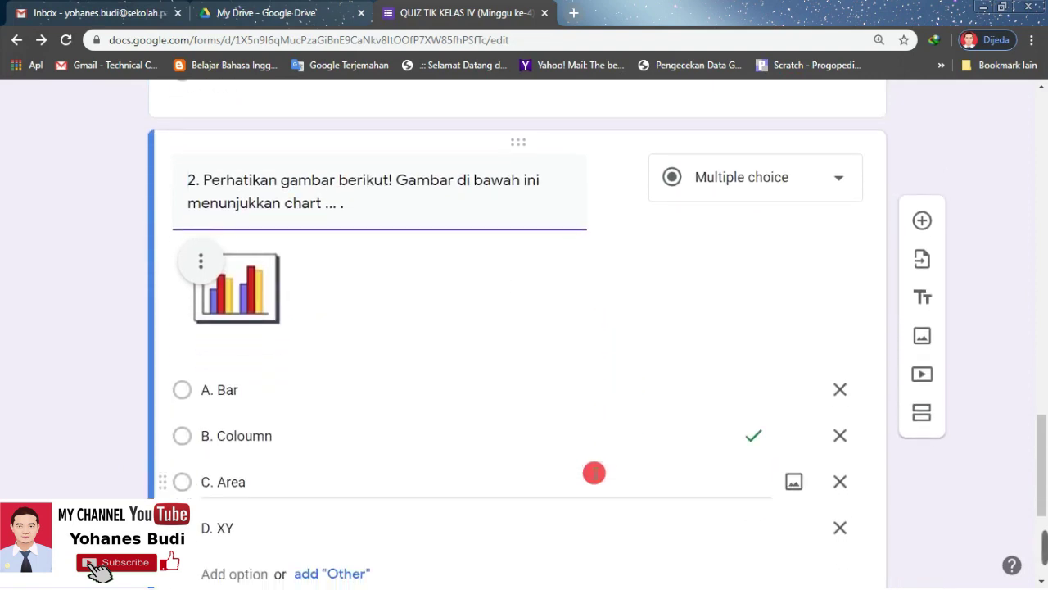
scroll(593, 473, down, 2)
scroll(592, 470, up, 3)
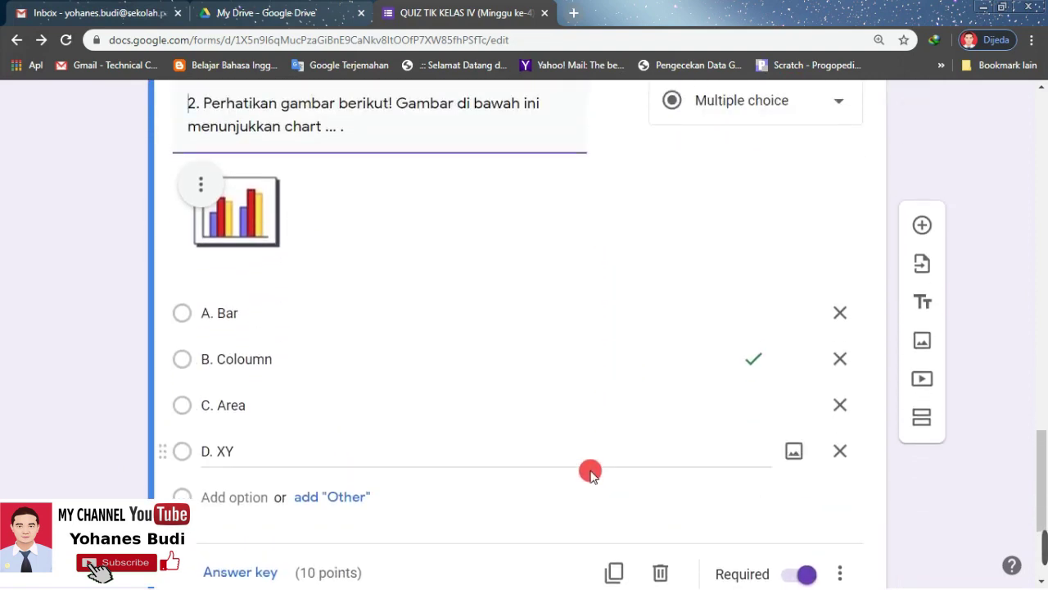
scroll(589, 470, down, 2)
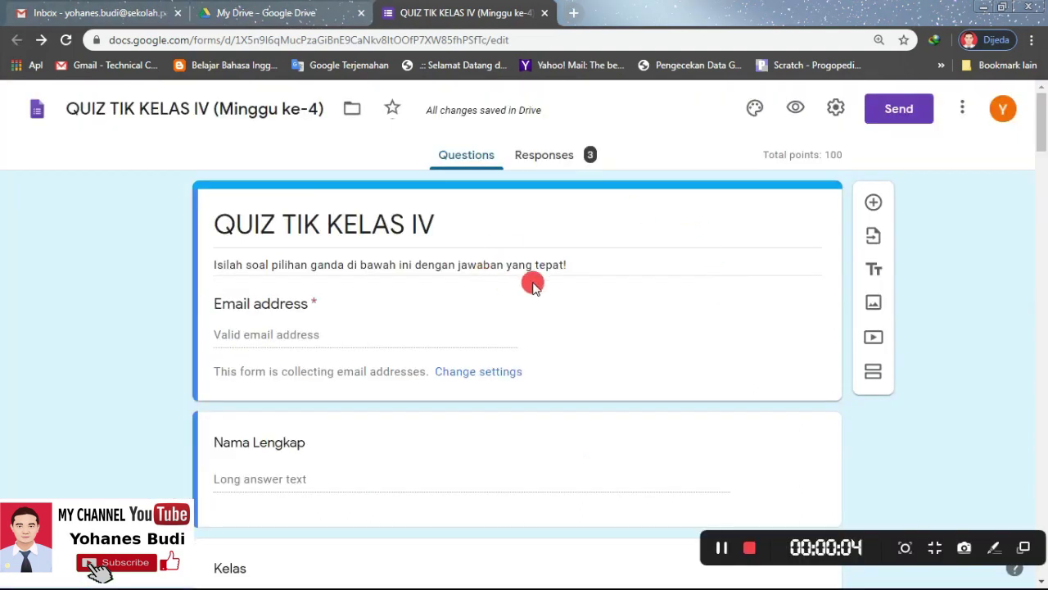
scroll(602, 326, down, 6)
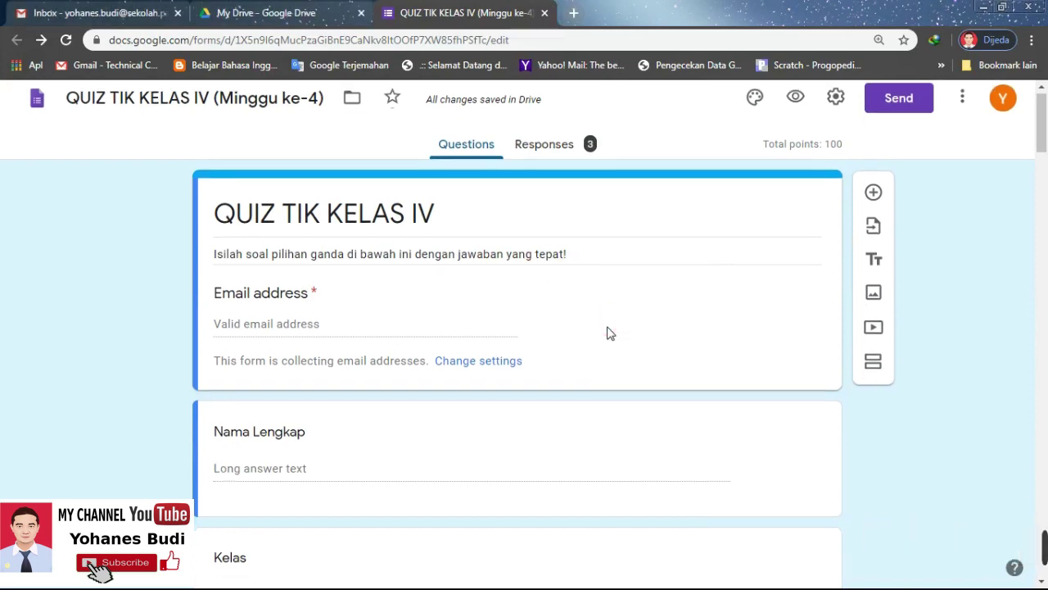
scroll(599, 321, down, 12)
scroll(598, 317, up, 15)
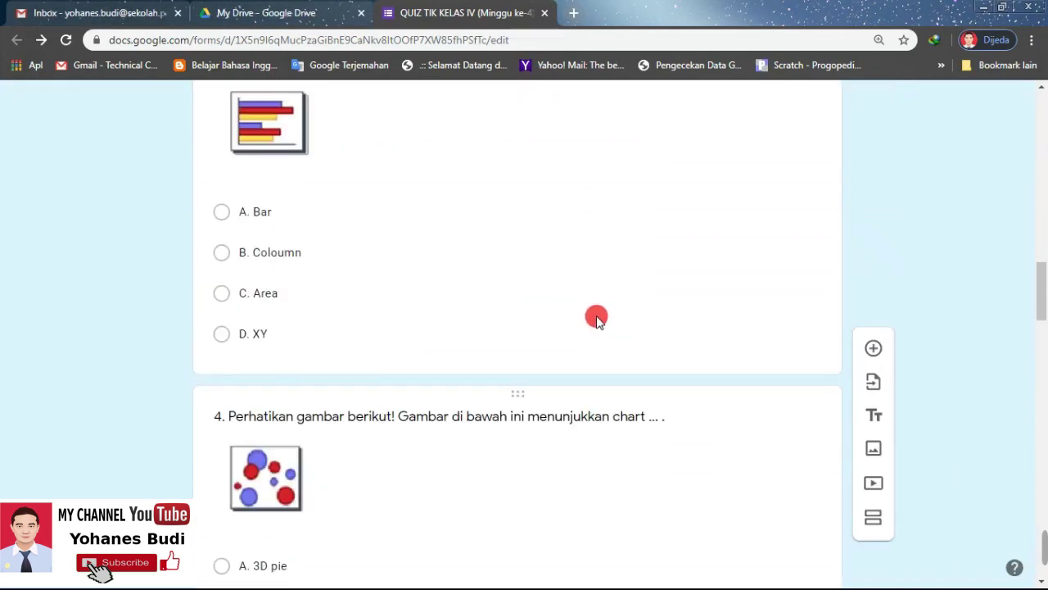
scroll(594, 306, up, 5)
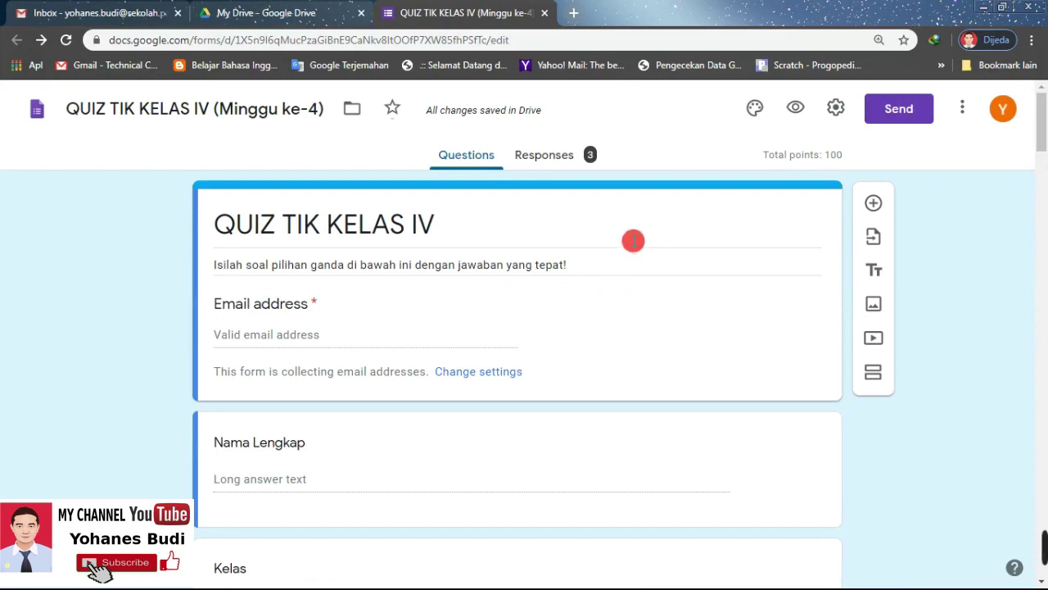
- Review the general form settings for email collection, response receipts and the one-response limit, and save them
click(835, 110)
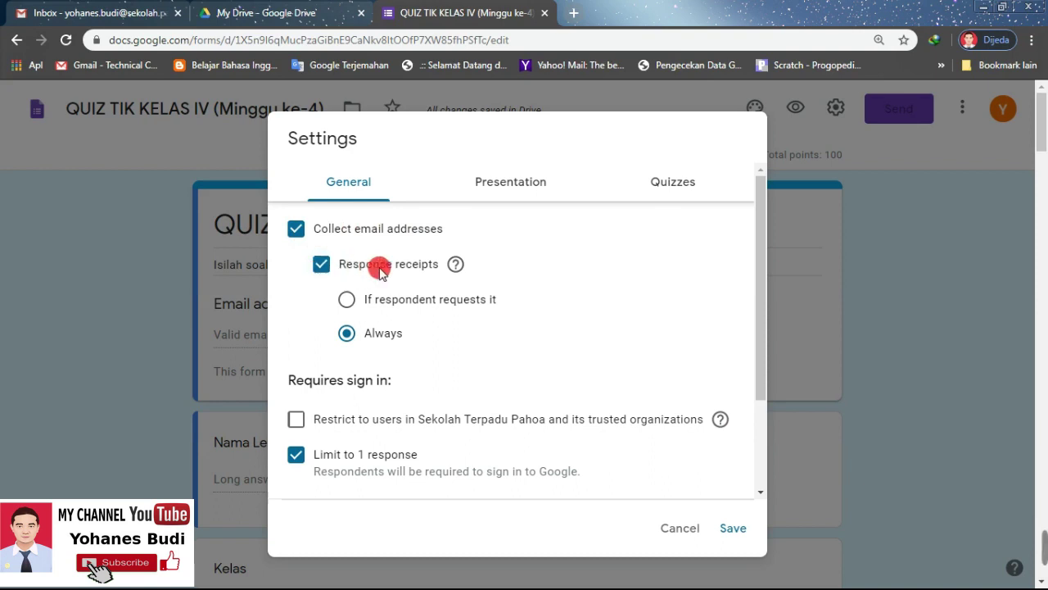
scroll(335, 449, down, 2)
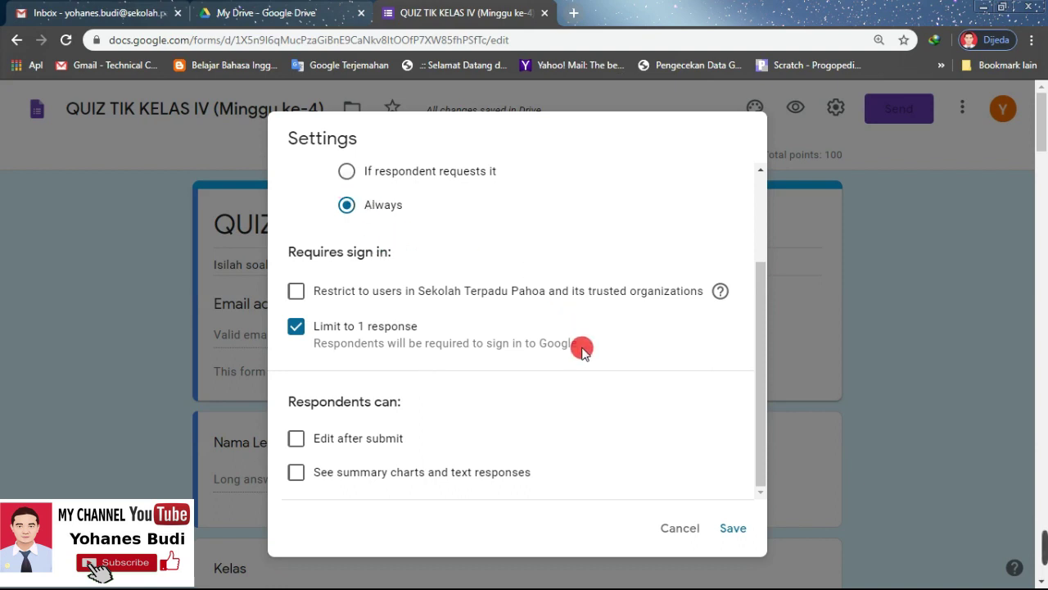
click(733, 528)
- Look over the quiz form, from the email and identity fields through the picture questions and back to the title
scroll(590, 409, down, 3)
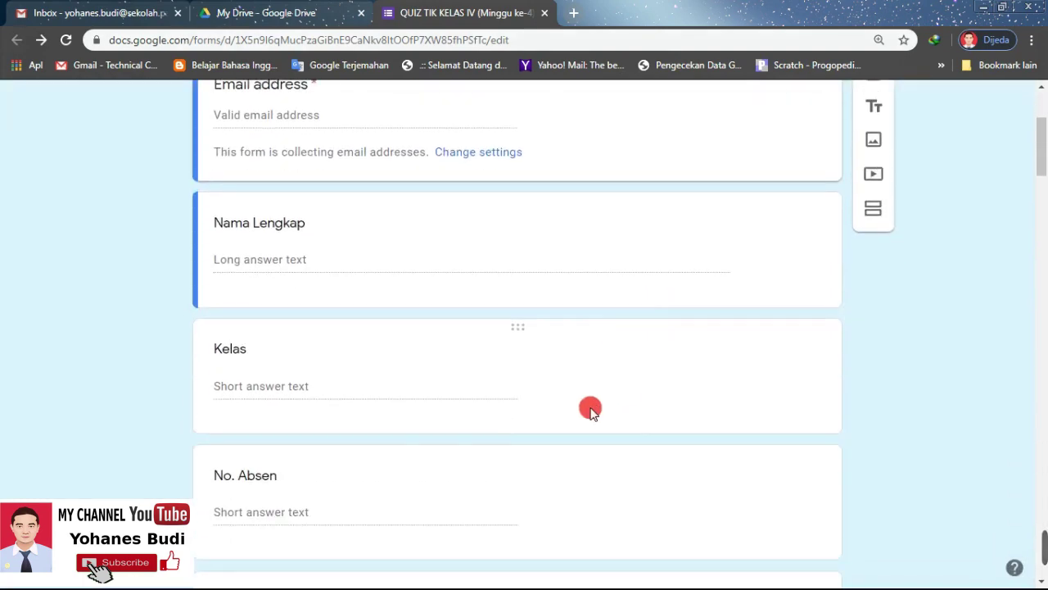
scroll(590, 410, down, 11)
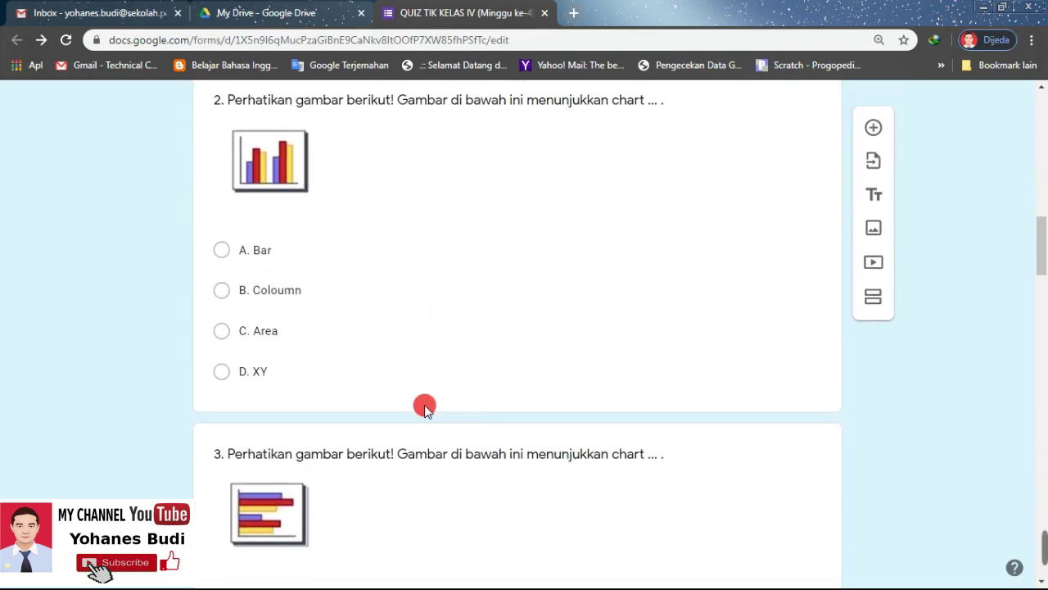
scroll(424, 407, down, 4)
scroll(424, 402, up, 7)
scroll(491, 406, down, 1)
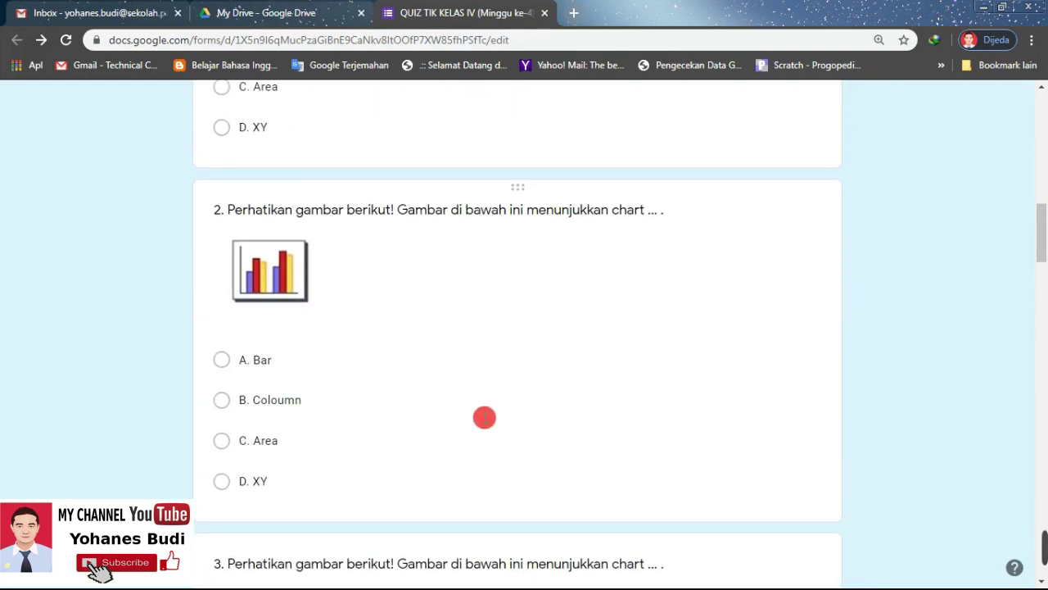
scroll(458, 426, down, 6)
scroll(442, 433, up, 11)
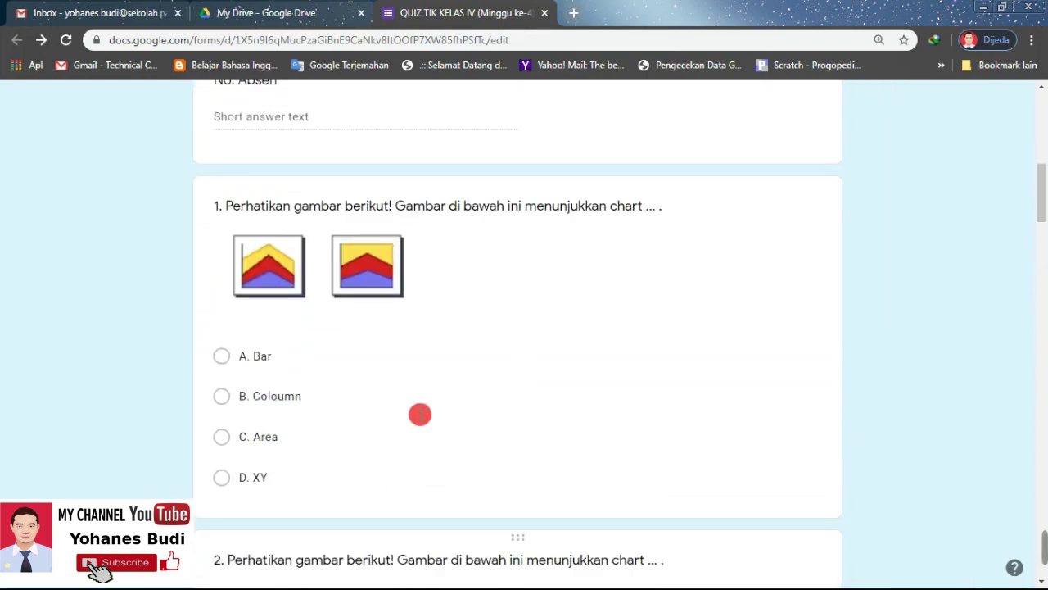
scroll(420, 414, up, 6)
scroll(305, 214, up, 2)
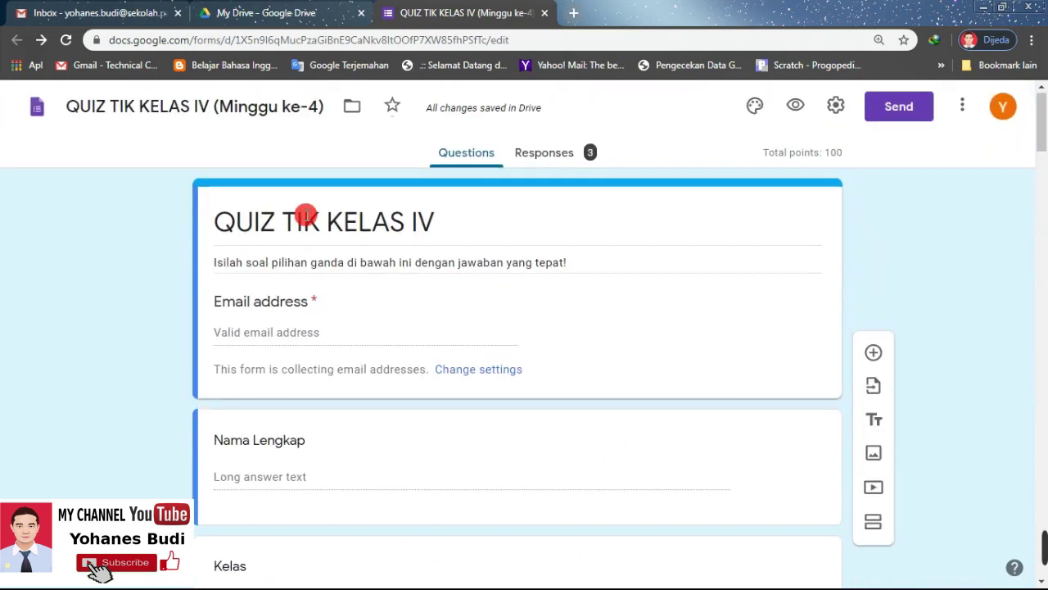
scroll(306, 214, down, 1)
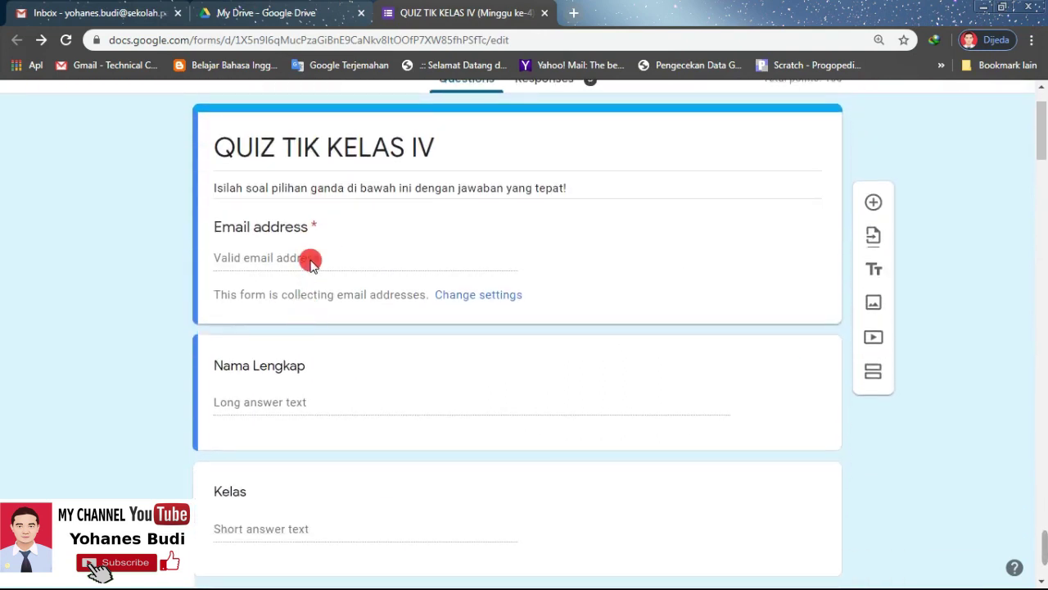
scroll(704, 205, up, 1)
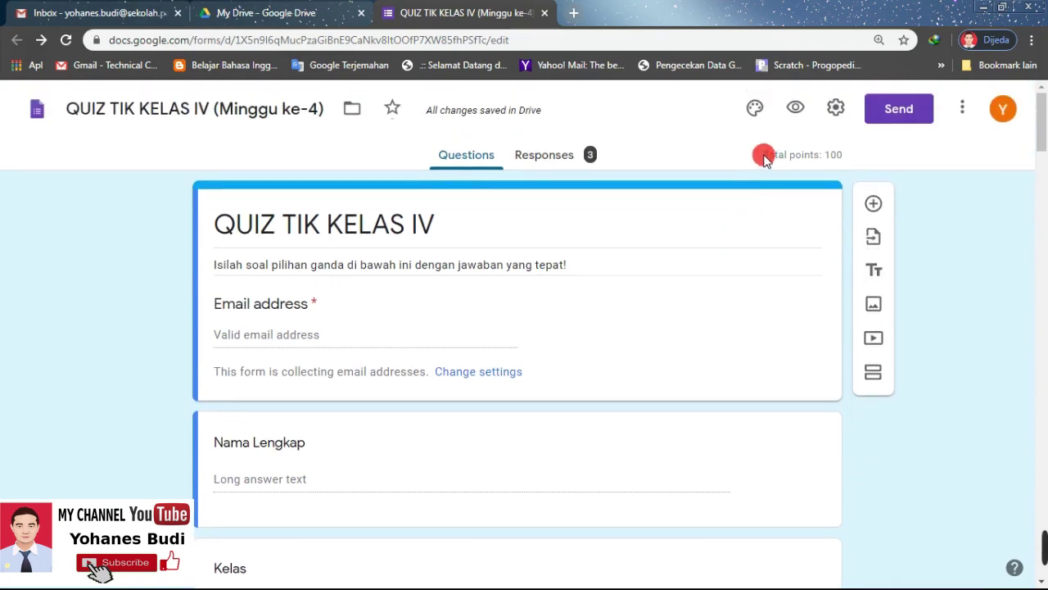
- Preview the quiz and examine the score page of the submitted response, including total points, identity fields and the graded answer to question 1
click(791, 110)
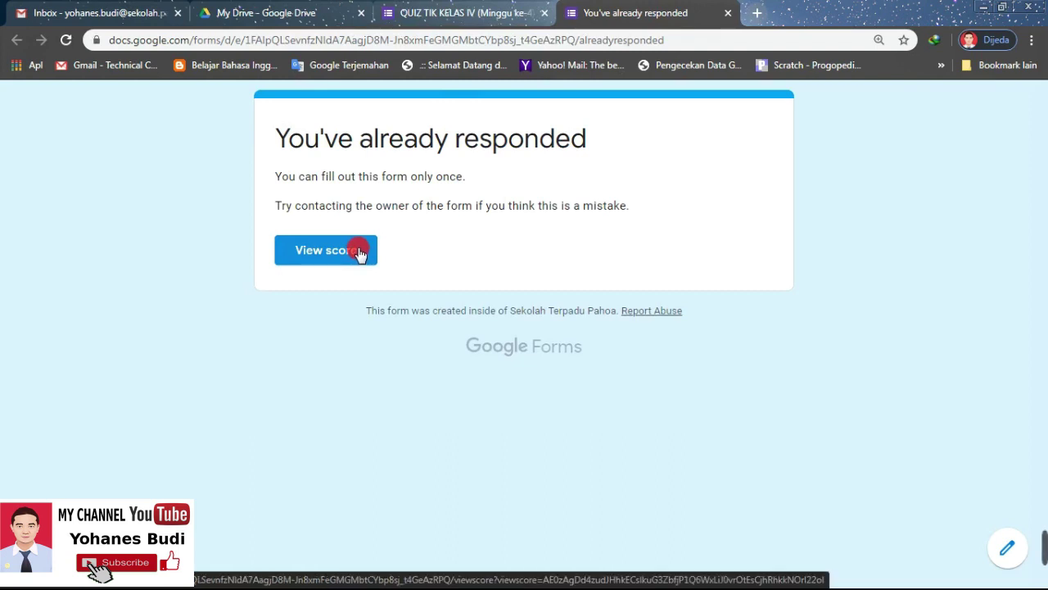
click(339, 253)
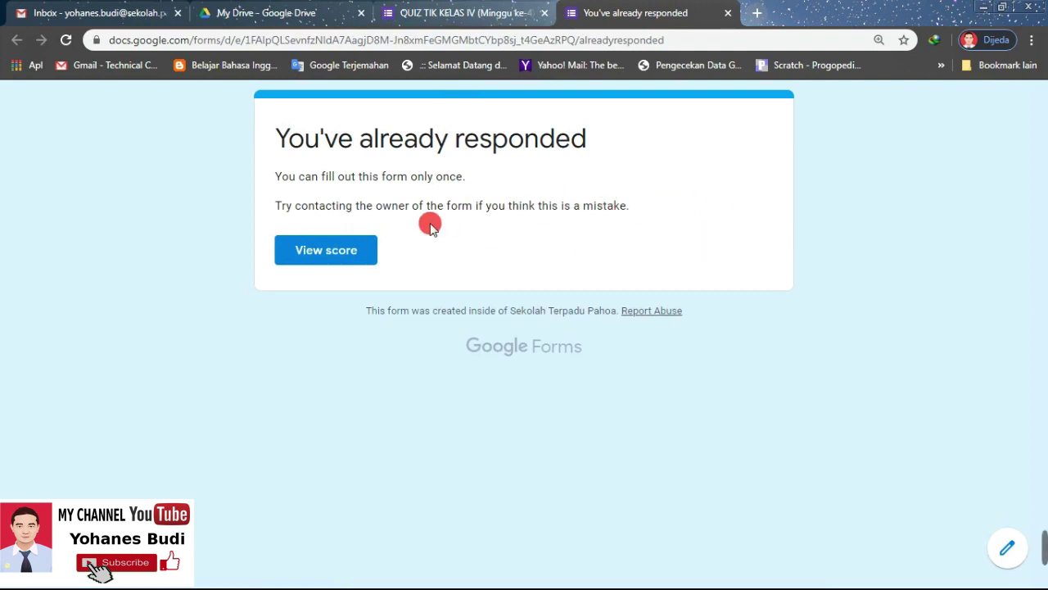
click(350, 255)
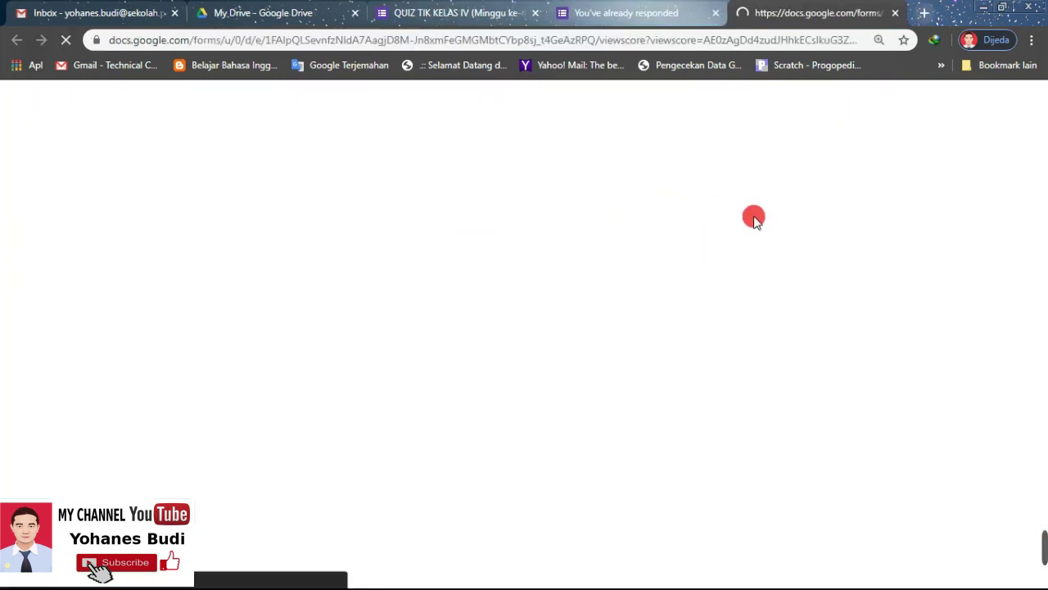
scroll(562, 266, down, 5)
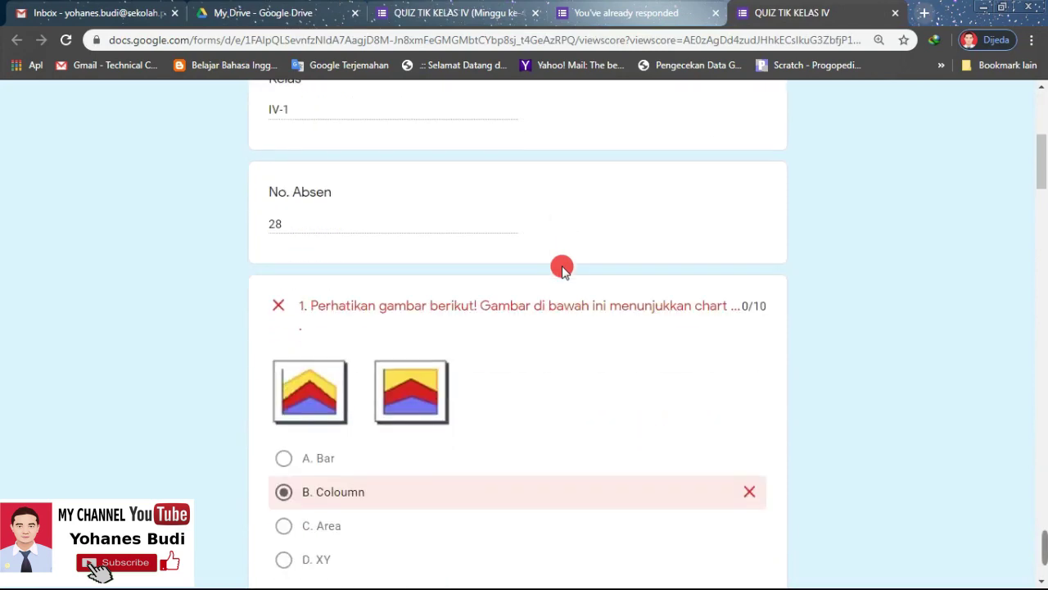
scroll(704, 278, up, 5)
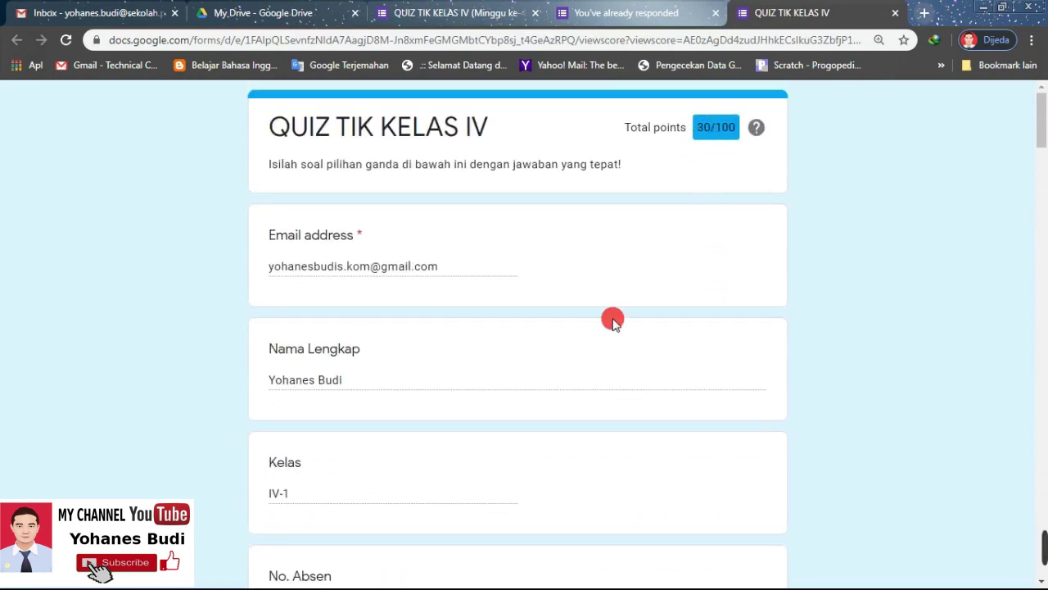
scroll(655, 360, down, 5)
scroll(679, 389, up, 5)
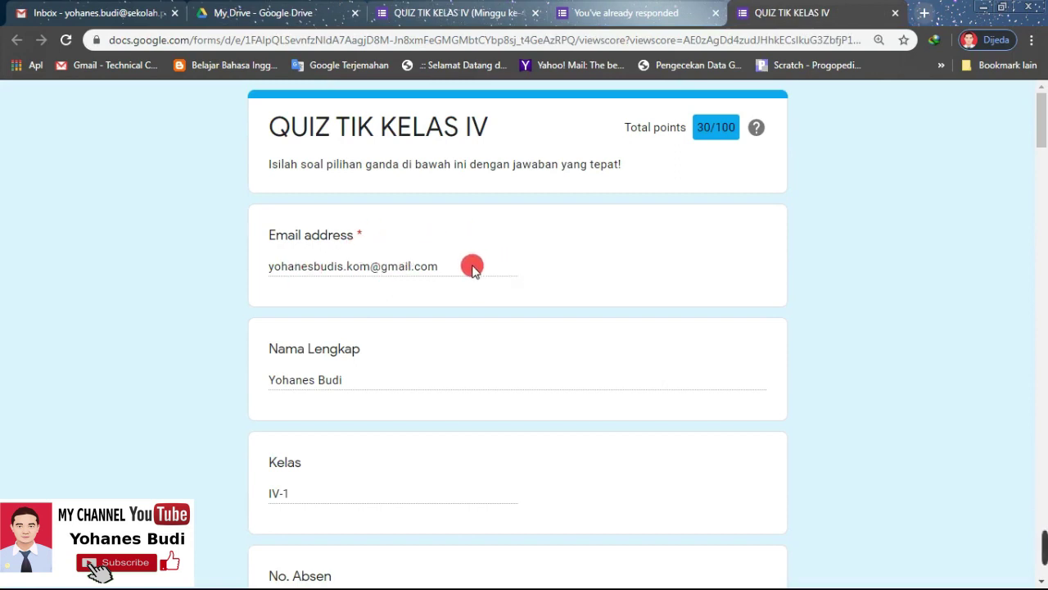
scroll(541, 295, down, 2)
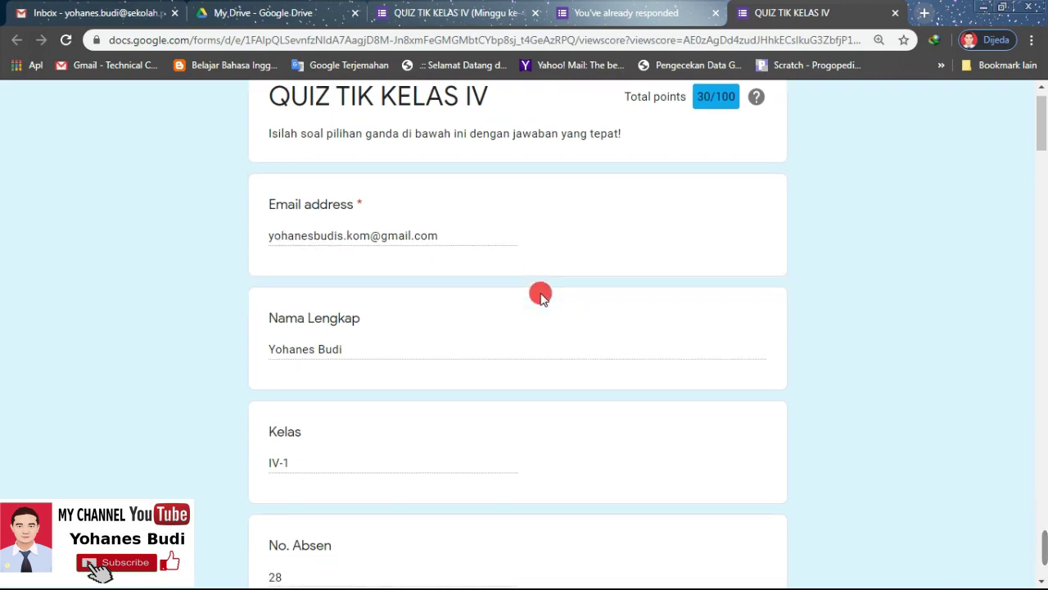
scroll(541, 294, up, 2)
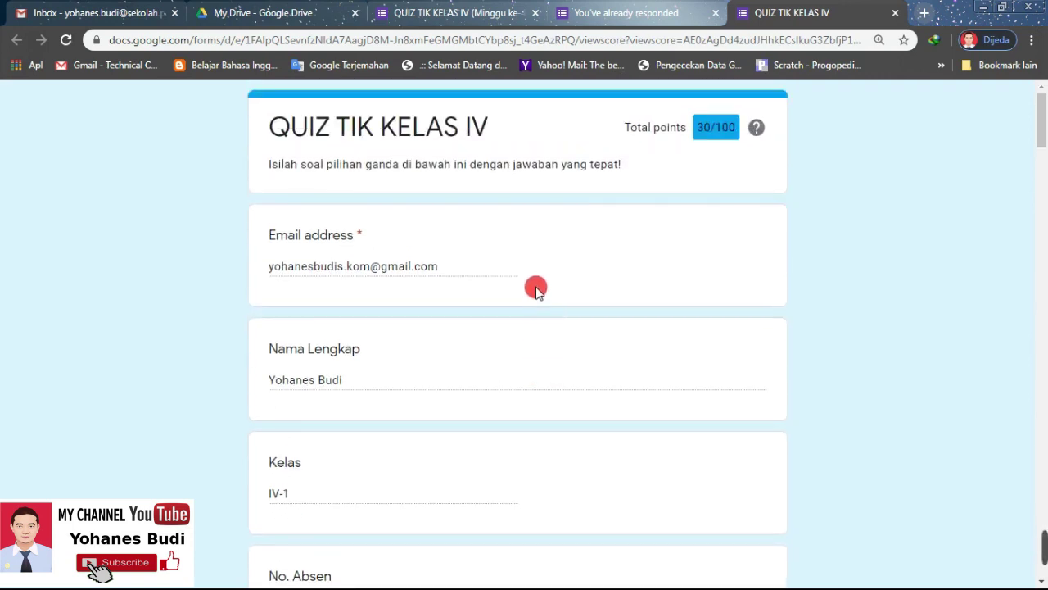